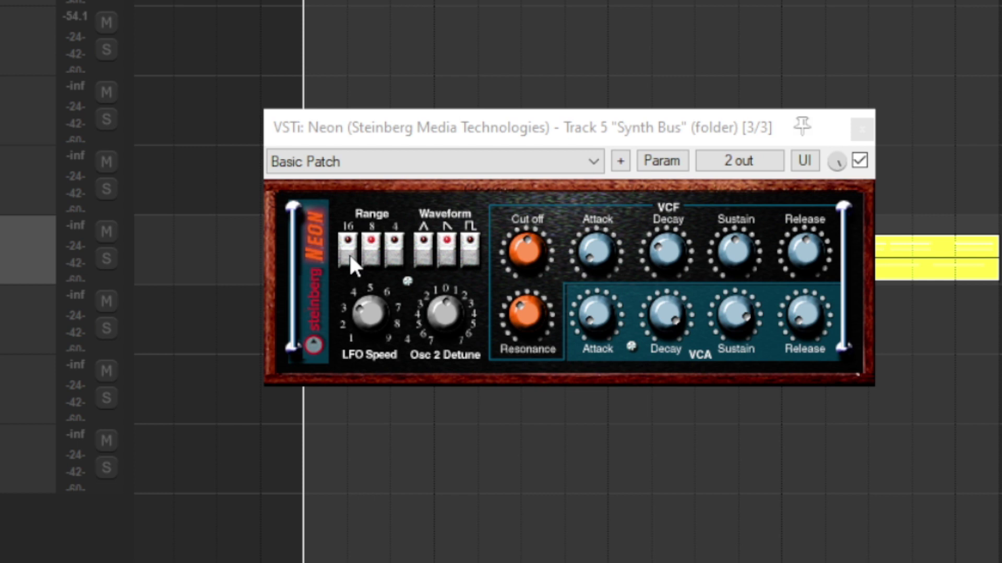
Step: Try Neon's oscillator range at 4, return it to 8, and look through the built-in presets without choosing one
click(395, 252)
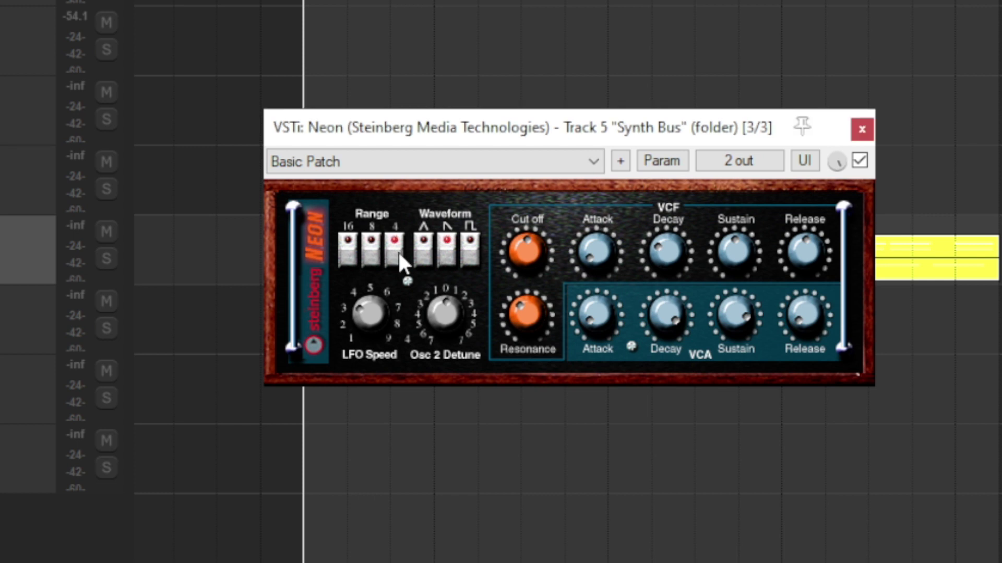
click(371, 253)
click(490, 168)
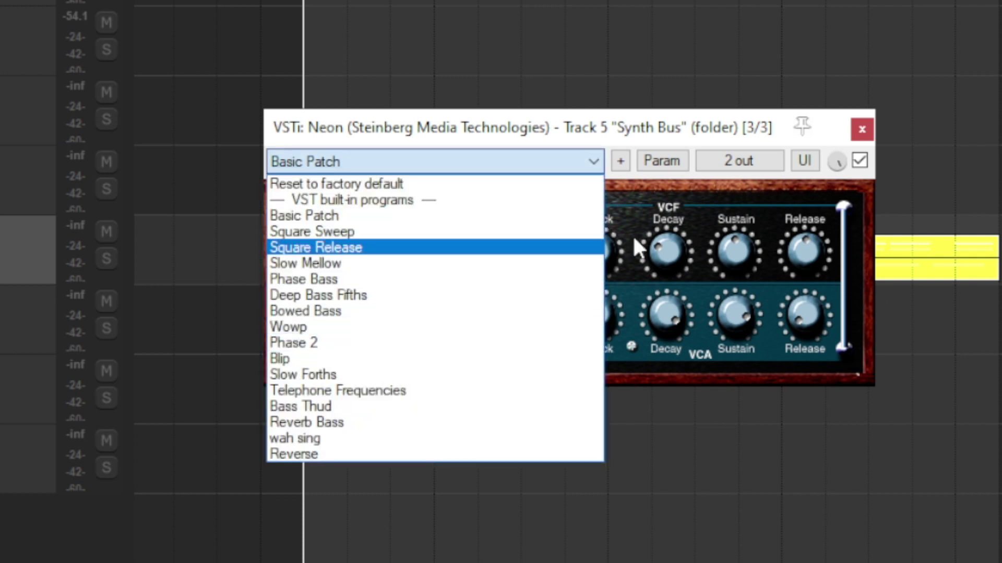
click(417, 178)
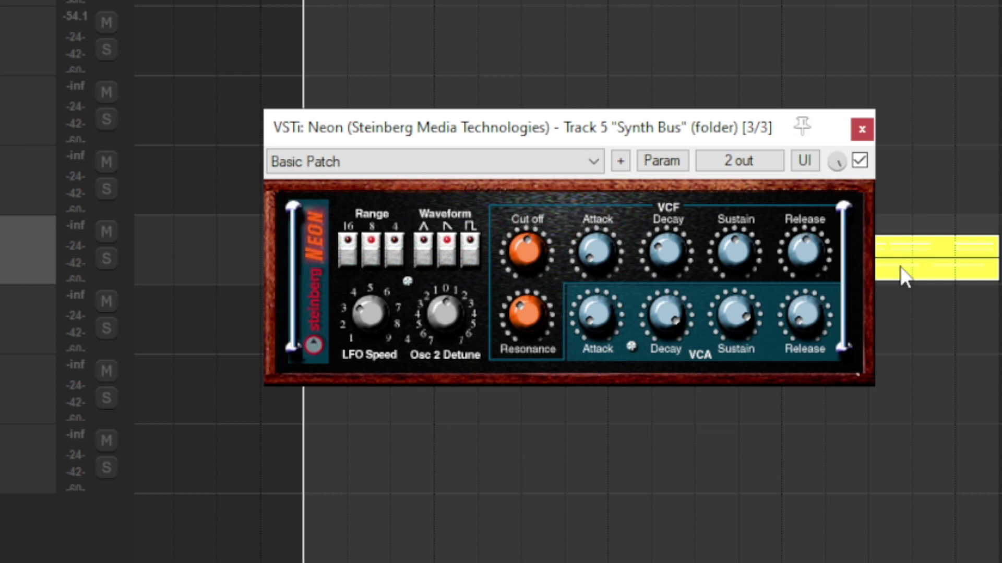
Step: Start playback and audition Neon's Square Sweep, Square Release and Slow Mellow presets on the Synth Bus
key(space)
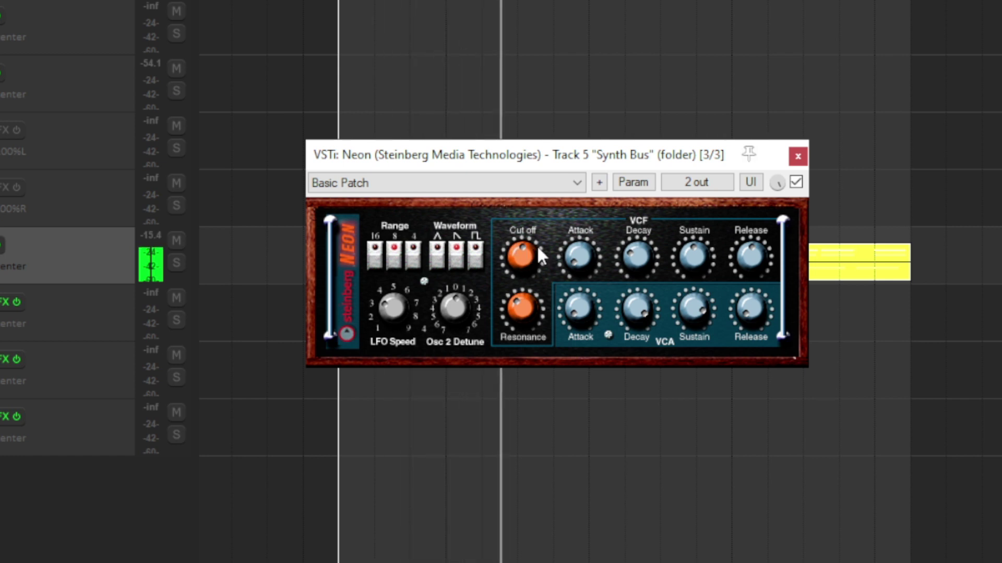
click(542, 191)
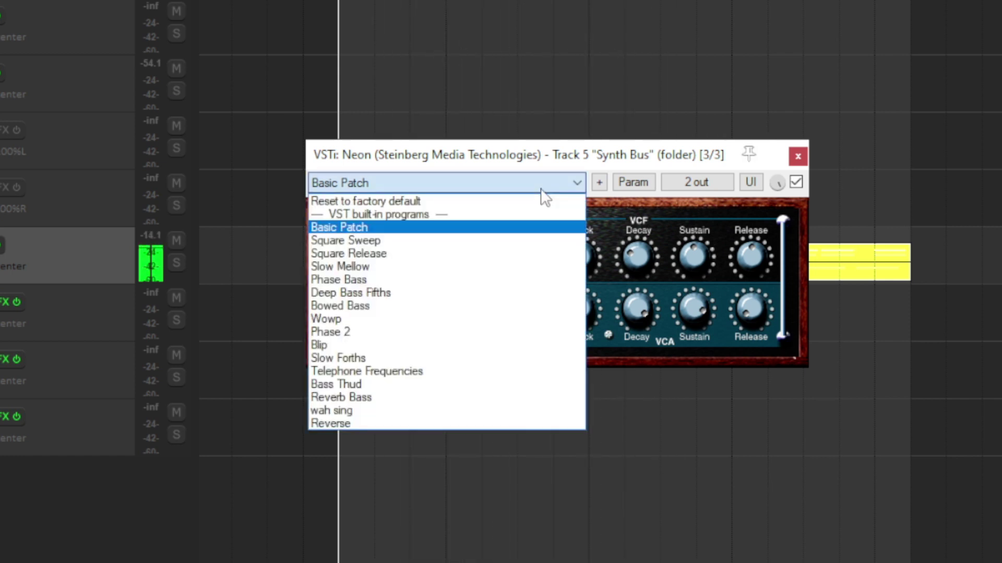
click(510, 240)
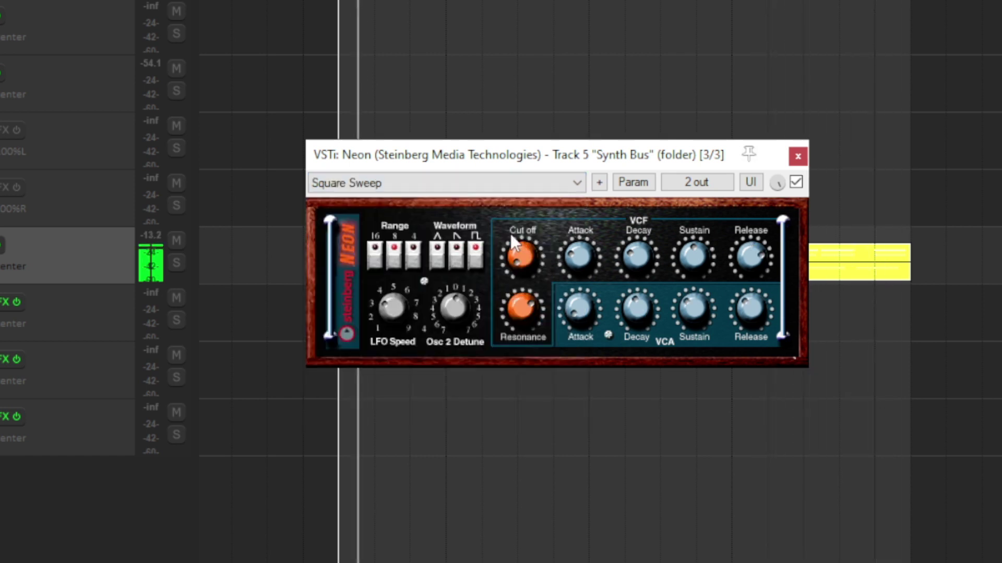
click(514, 191)
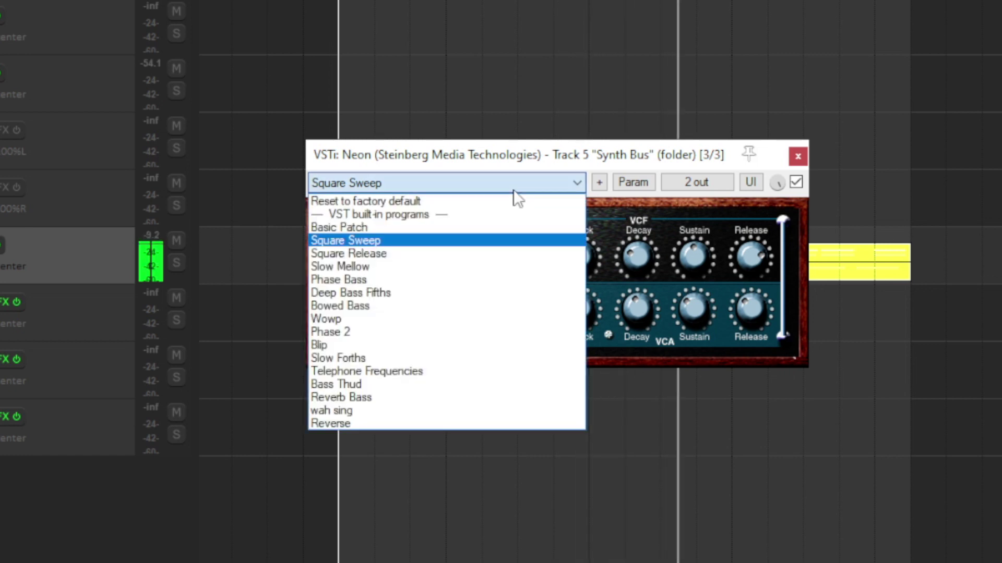
click(503, 253)
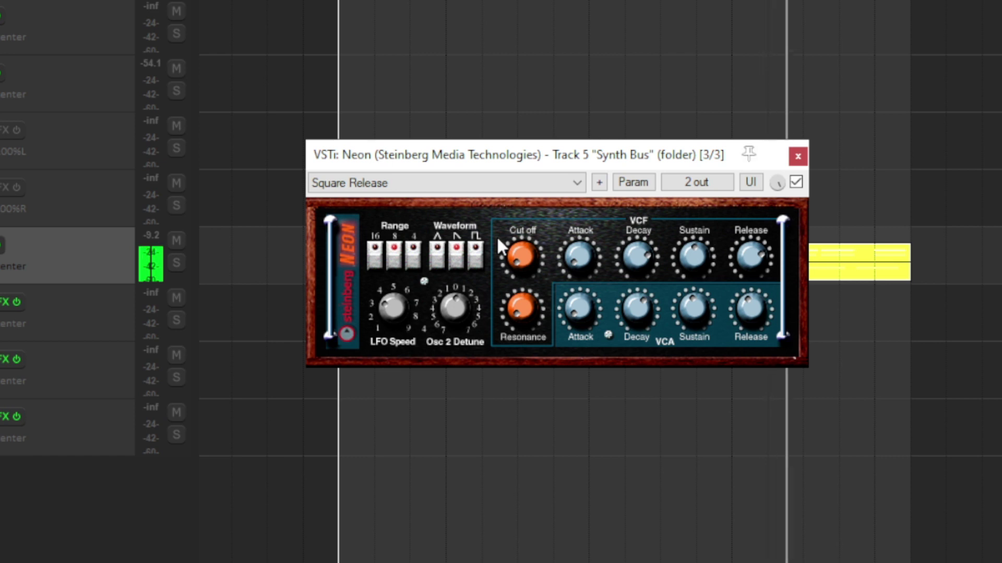
click(474, 189)
click(457, 267)
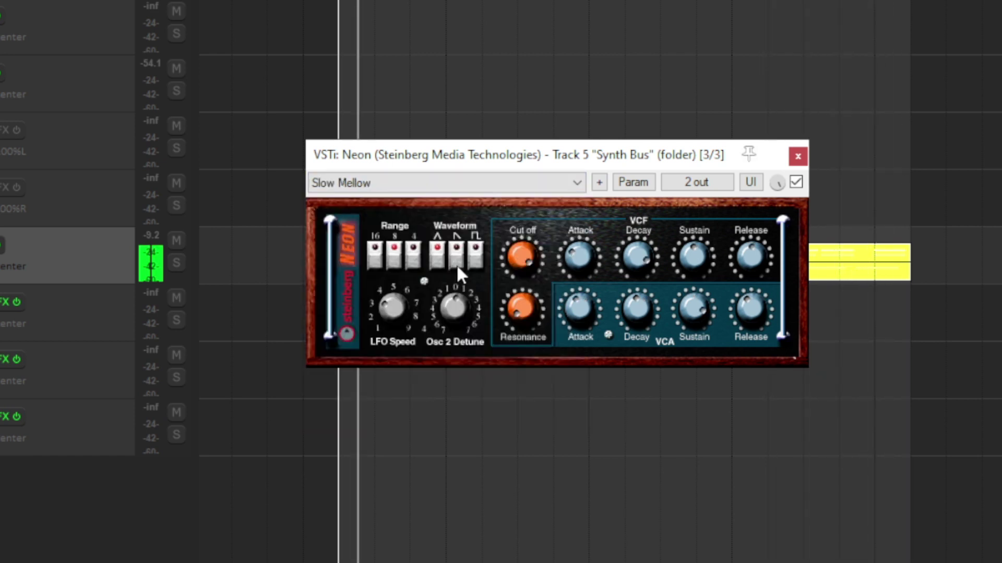
Step: Audition Neon's Phase Bass, Deep Bass Fifths and Bowed Bass presets during playback
click(477, 189)
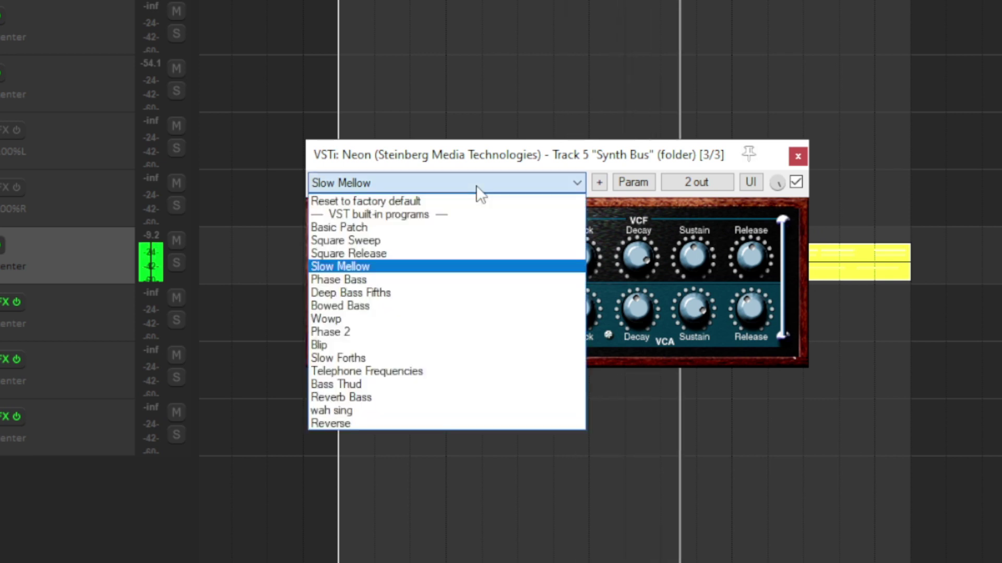
click(466, 282)
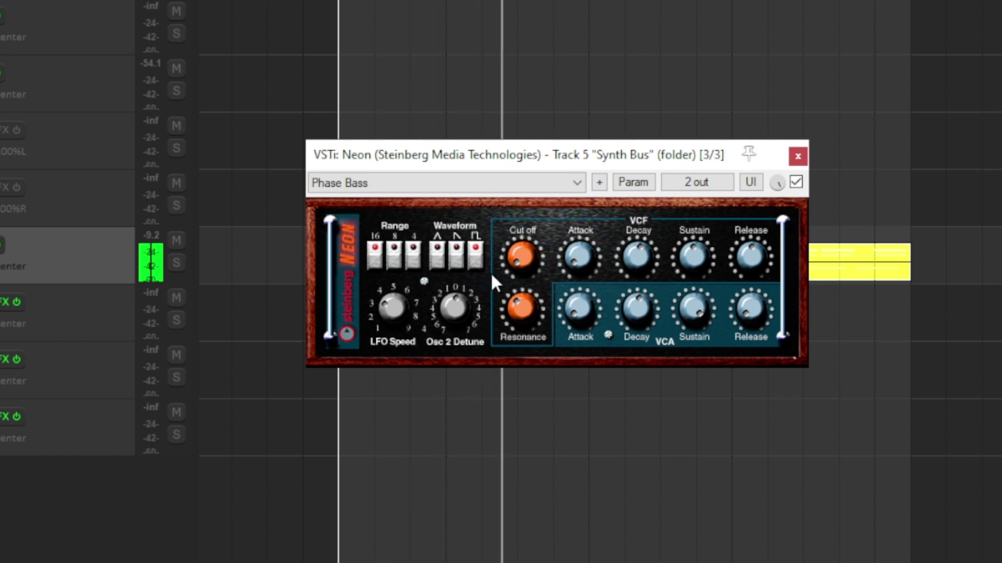
click(478, 181)
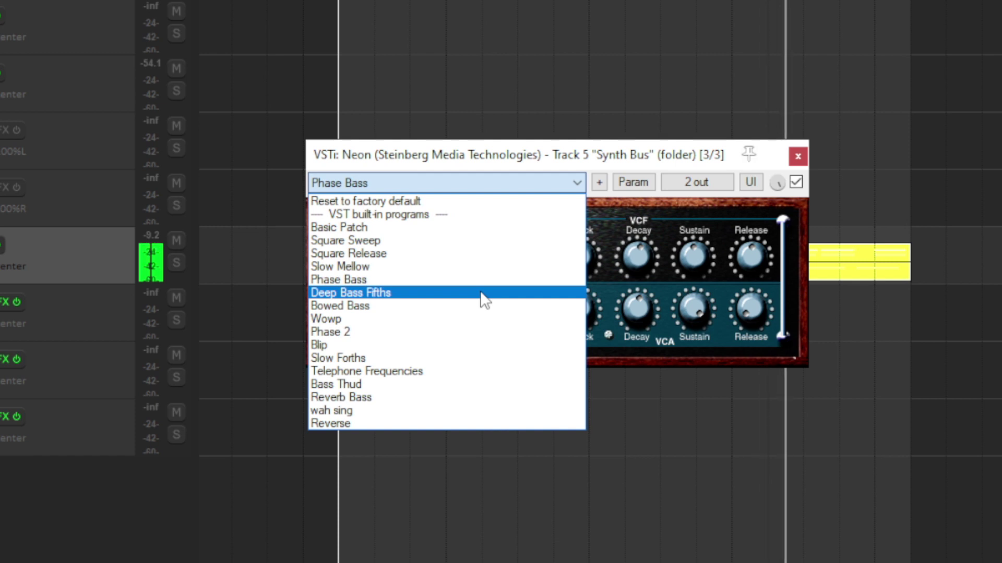
click(484, 293)
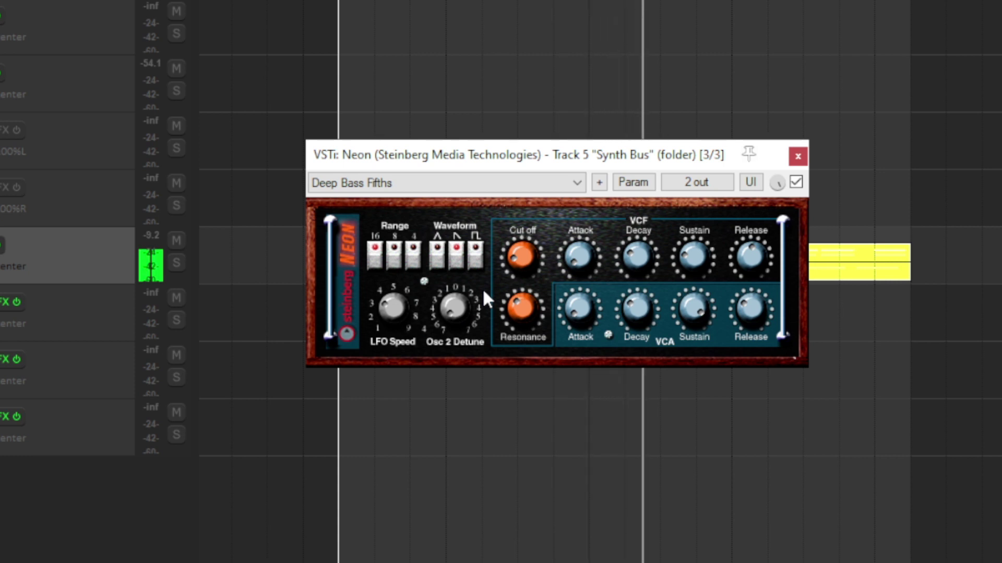
click(462, 182)
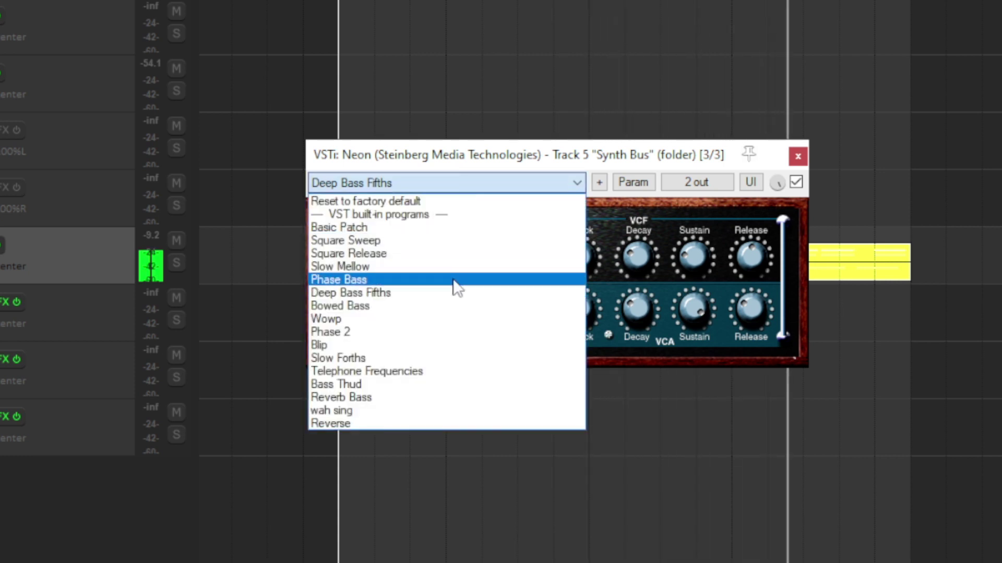
click(450, 307)
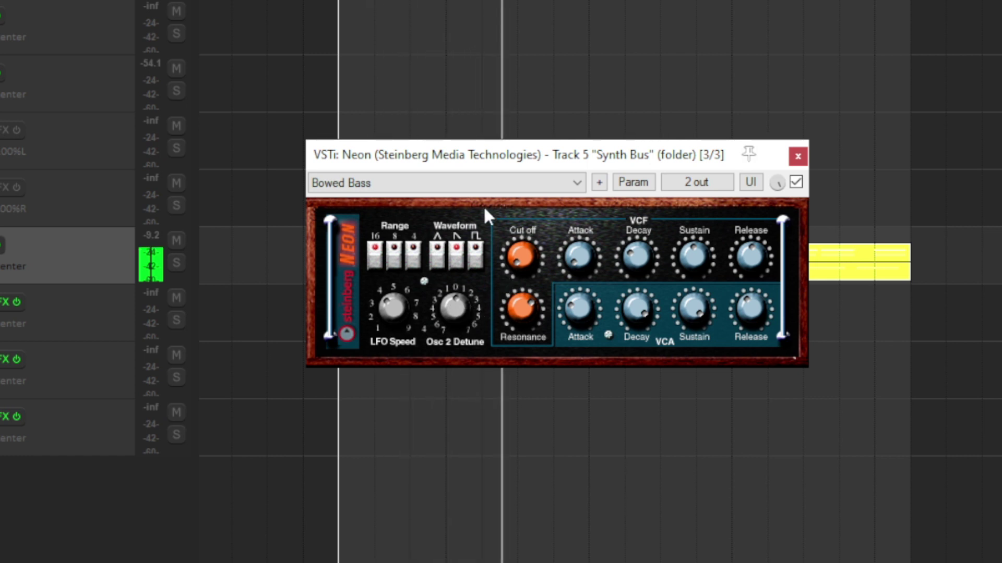
Step: Audition Neon's Wowp, Phase 2 and Blip presets while the loop plays
click(482, 188)
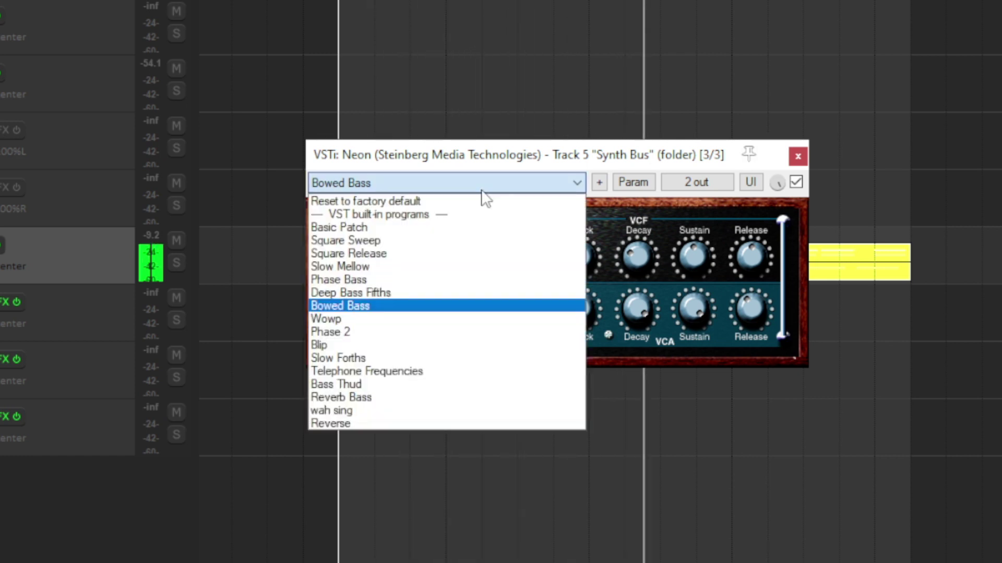
click(449, 318)
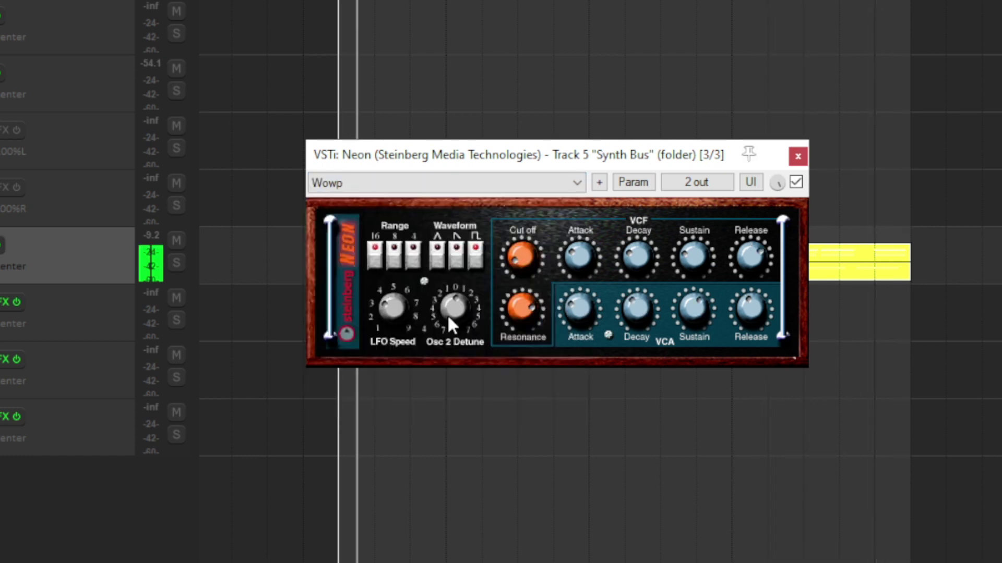
click(447, 185)
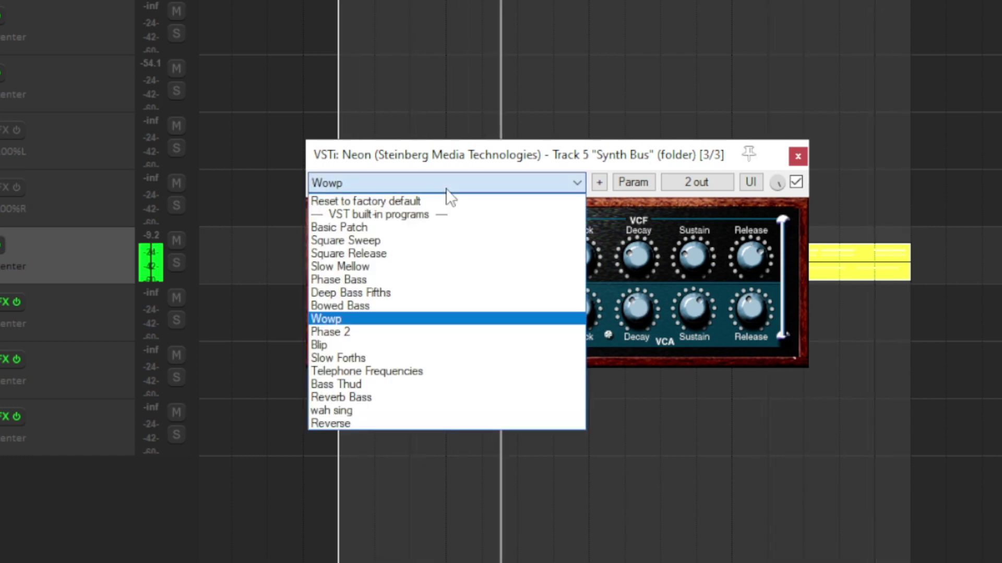
click(444, 333)
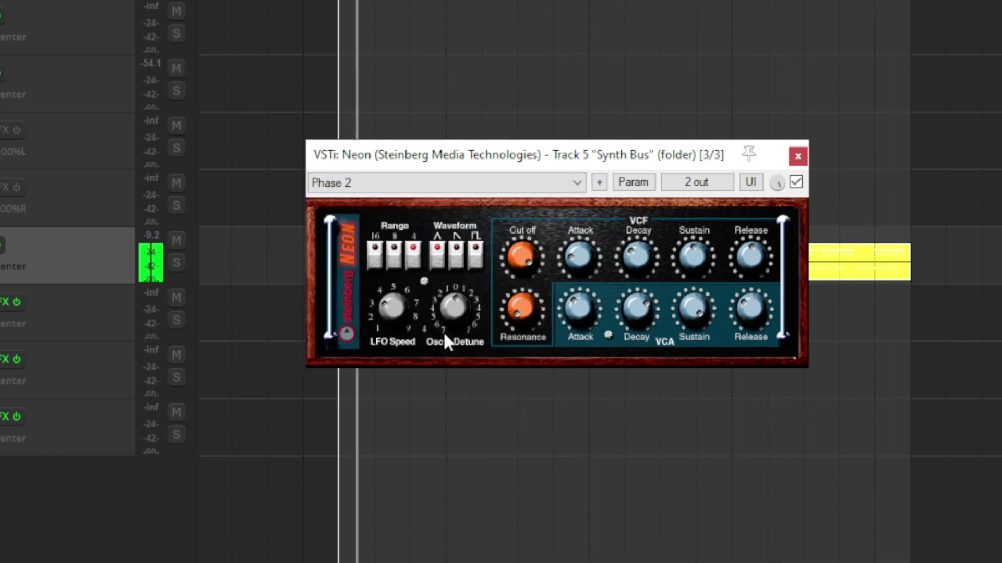
click(425, 184)
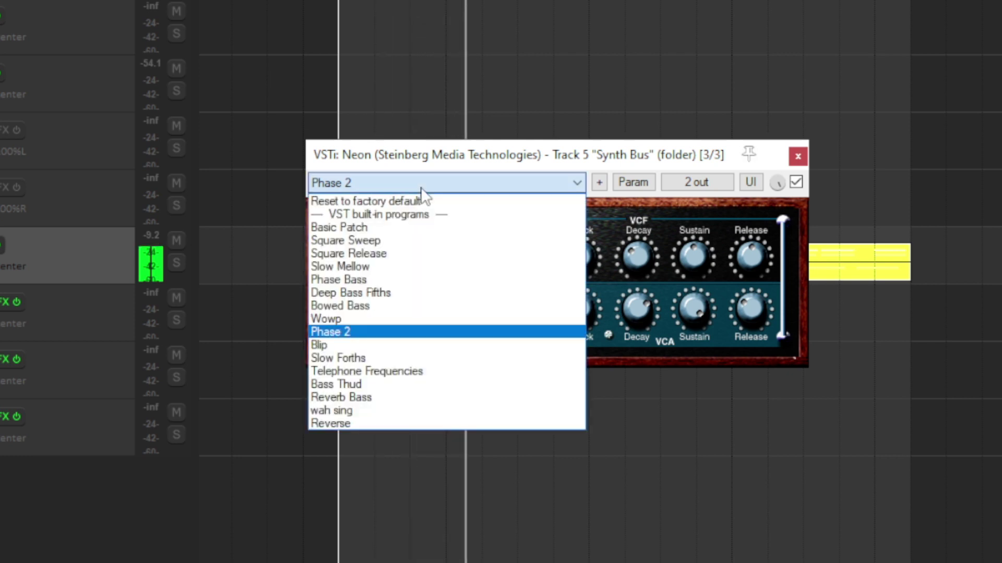
click(422, 346)
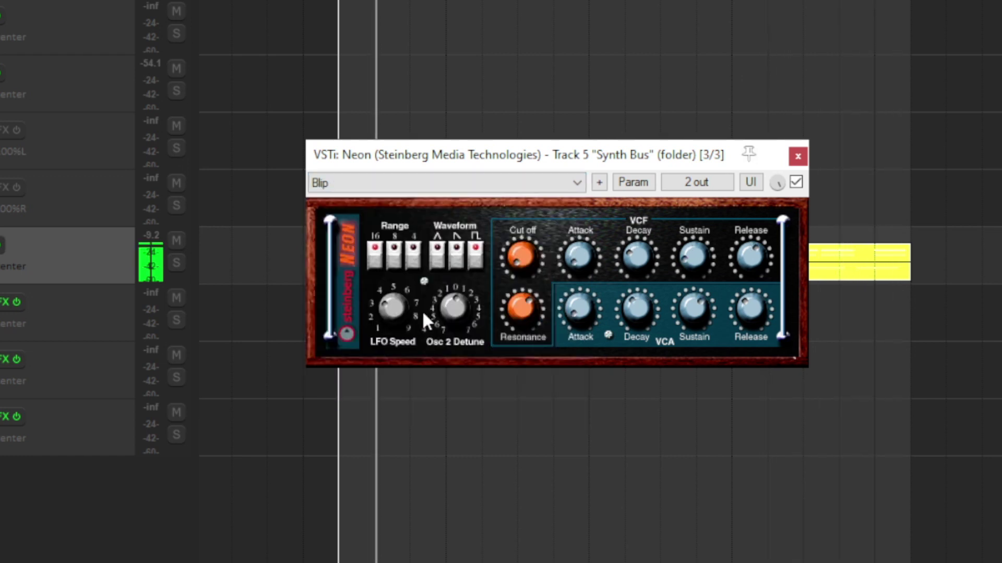
Step: Audition Neon's Slow Forths, Telephone Frequencies and Bass Thud presets during playback
click(393, 191)
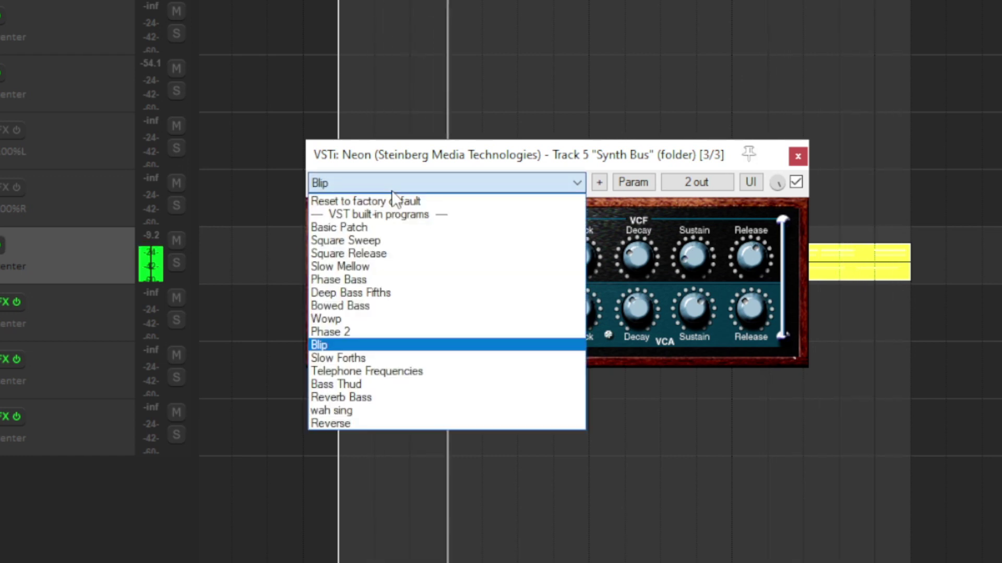
click(438, 360)
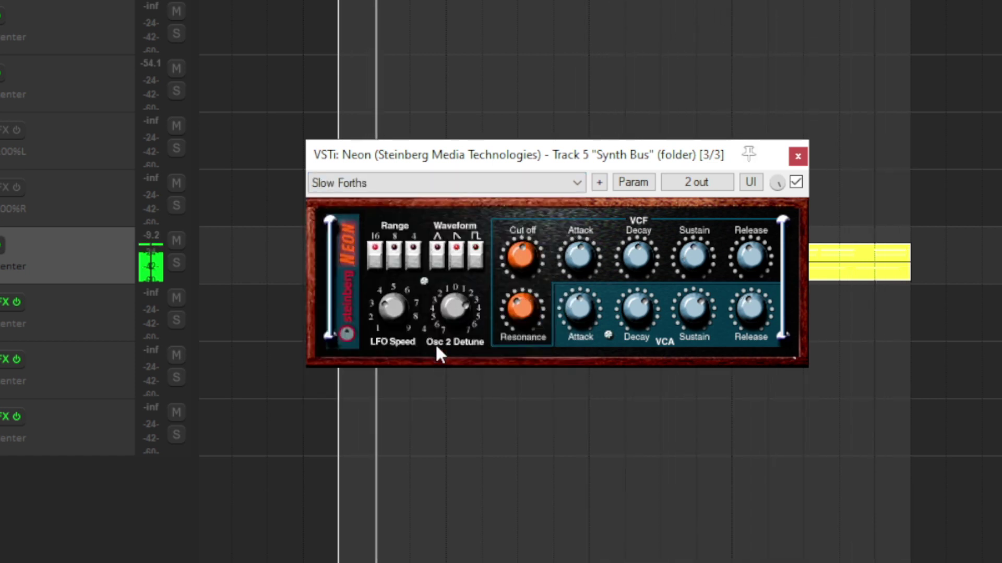
click(397, 183)
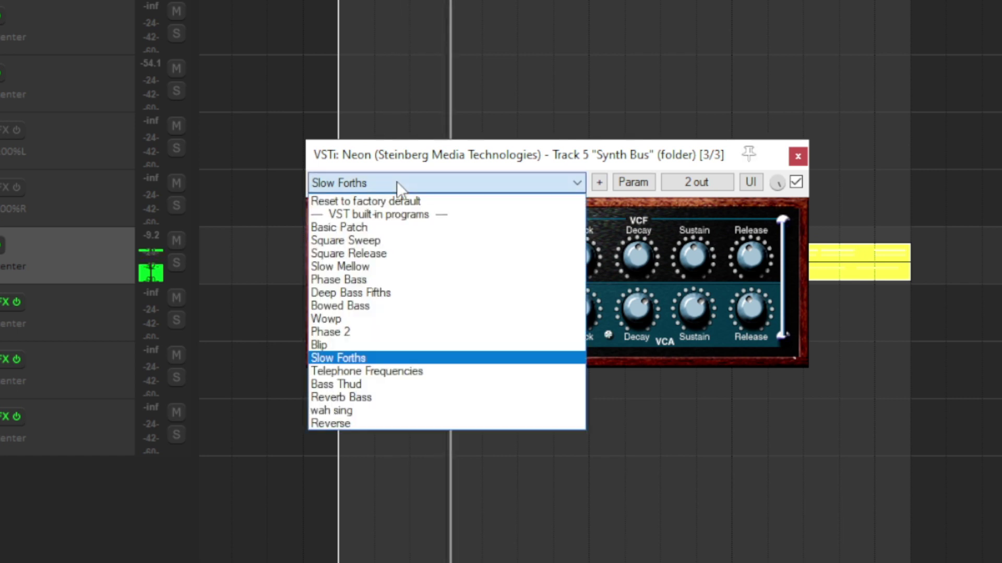
click(438, 373)
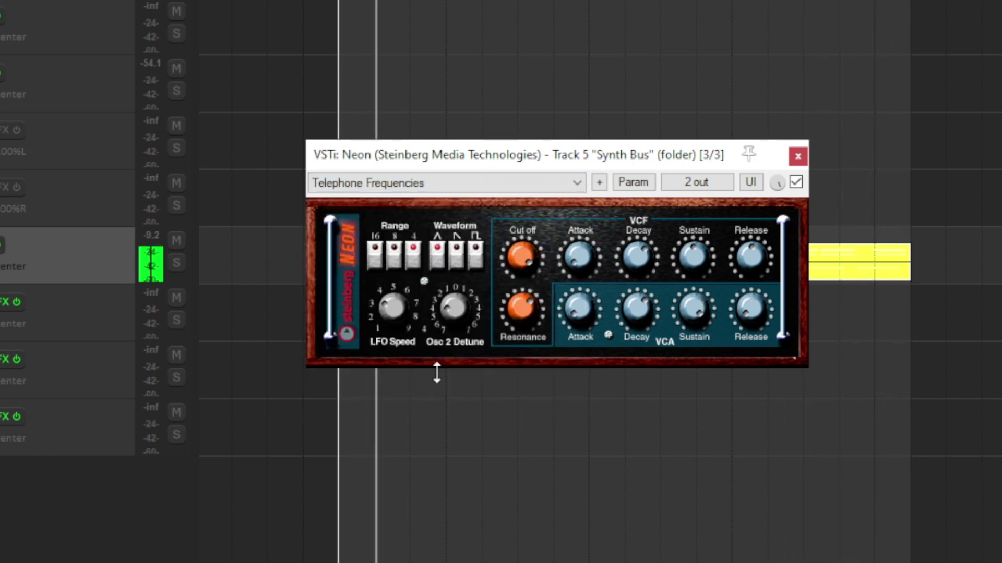
click(405, 185)
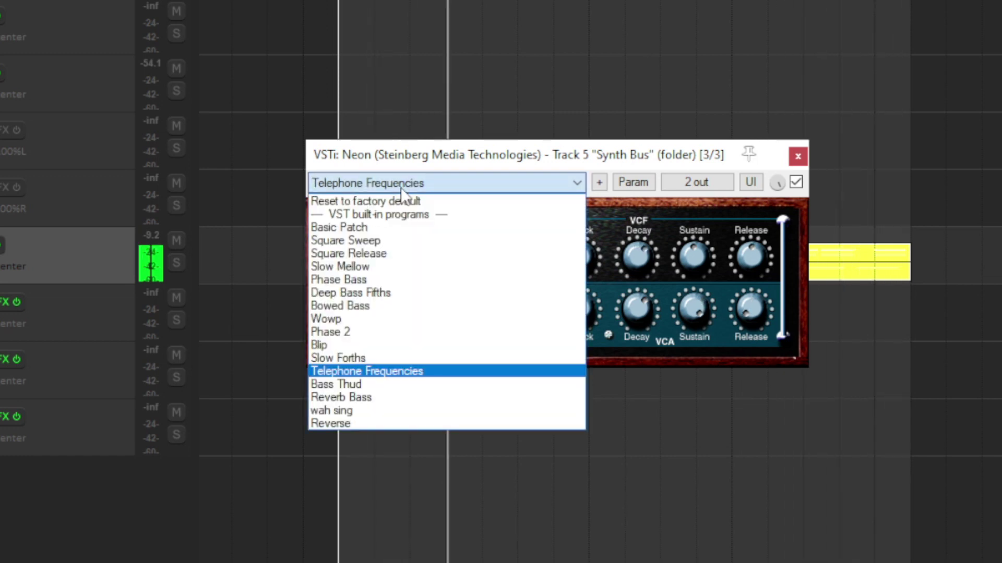
click(403, 385)
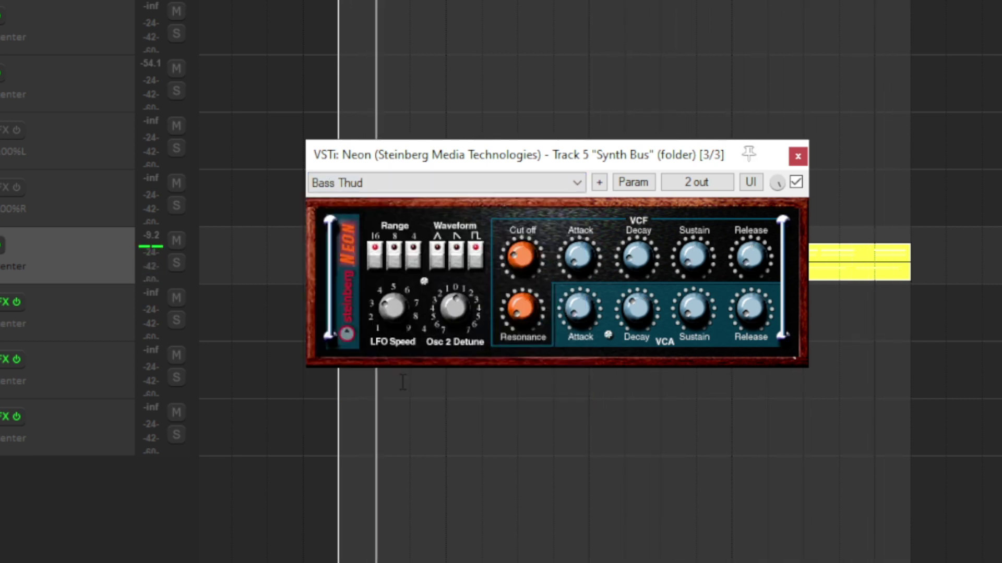
Step: Audition the remaining Neon presets: Reverb Bass, wah sing and Reverse
click(409, 188)
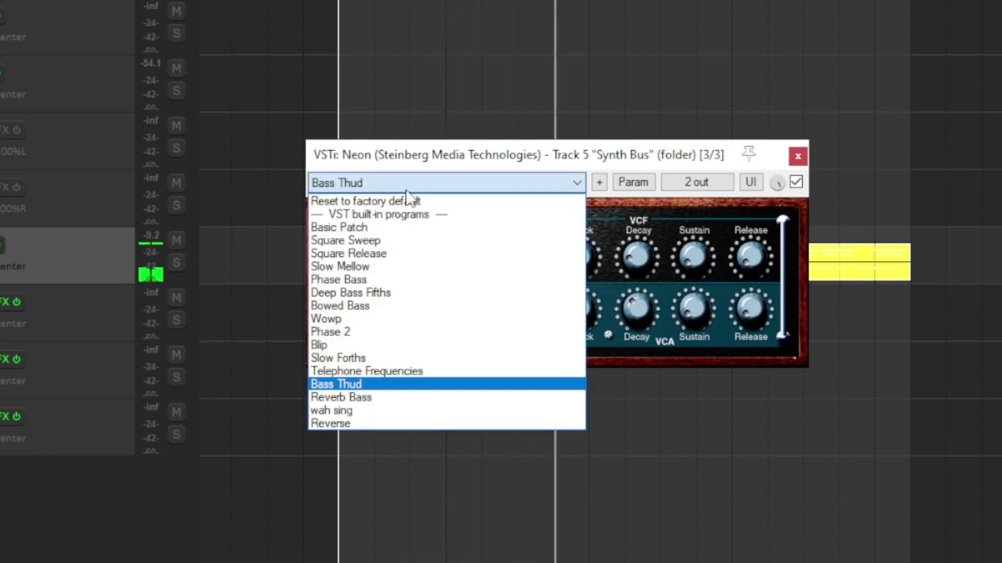
click(410, 398)
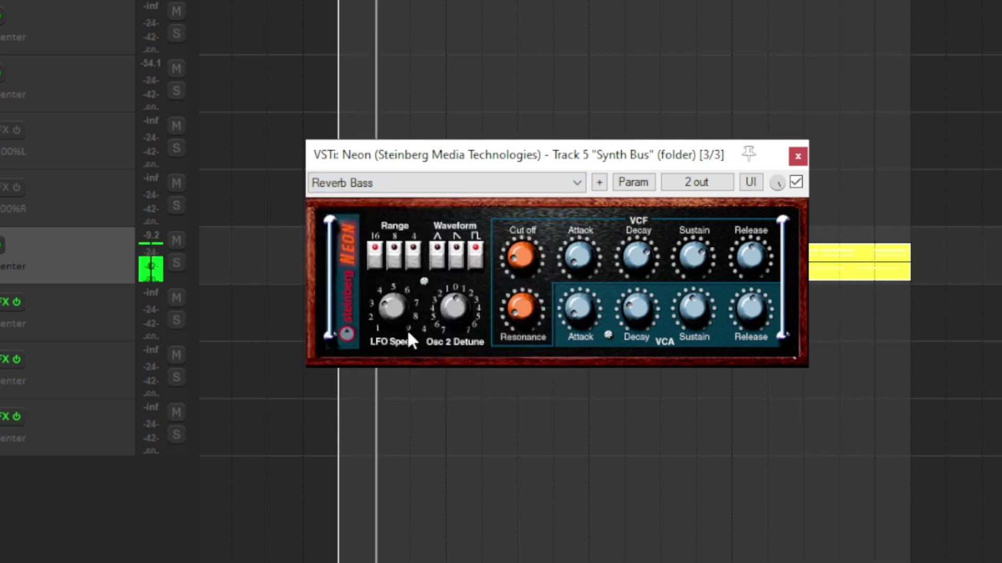
click(394, 185)
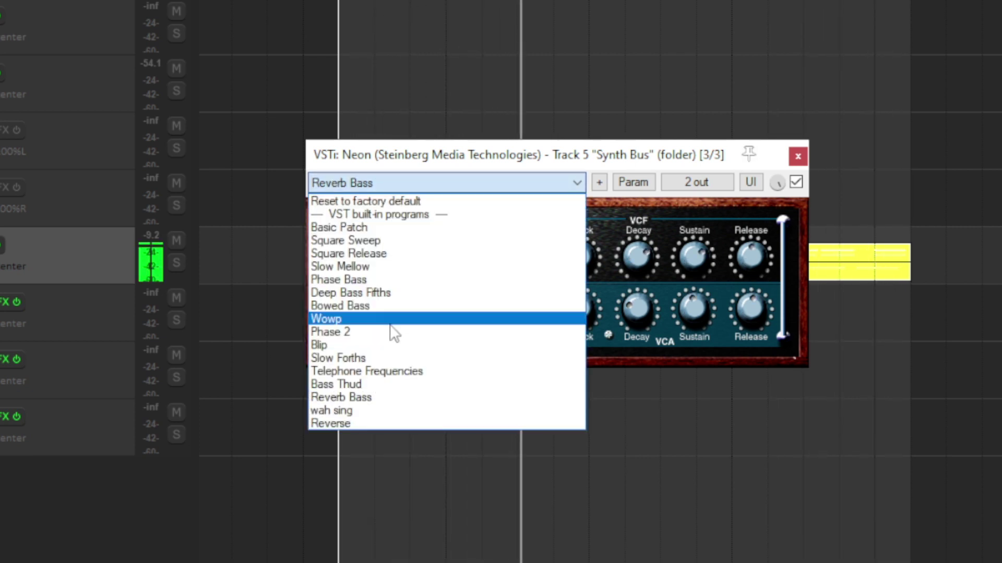
click(391, 412)
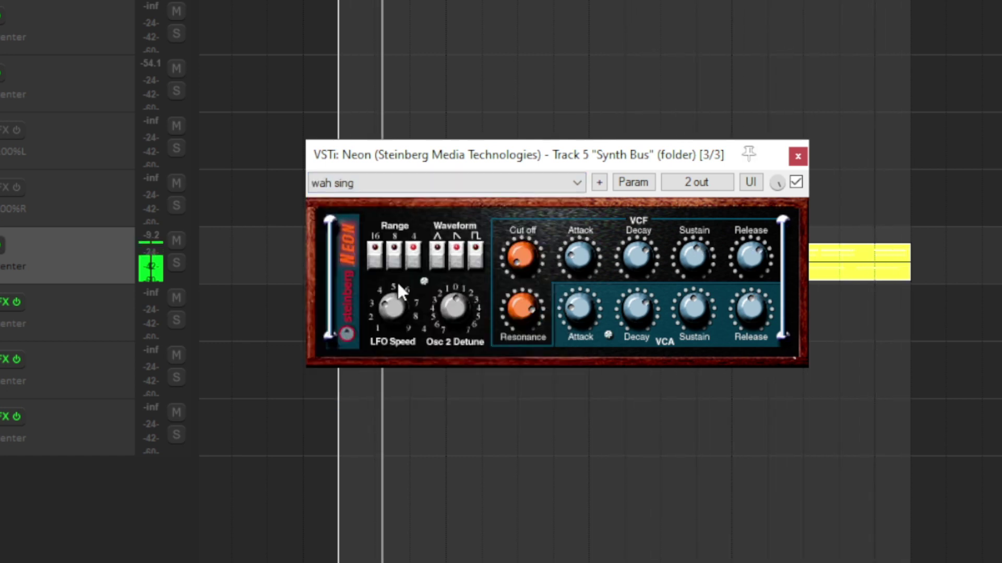
click(398, 189)
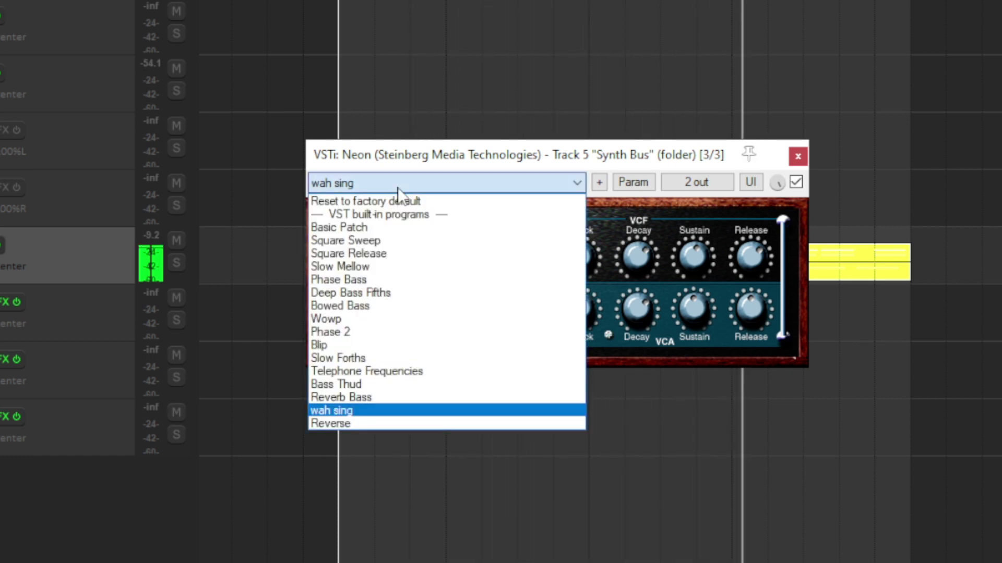
click(375, 420)
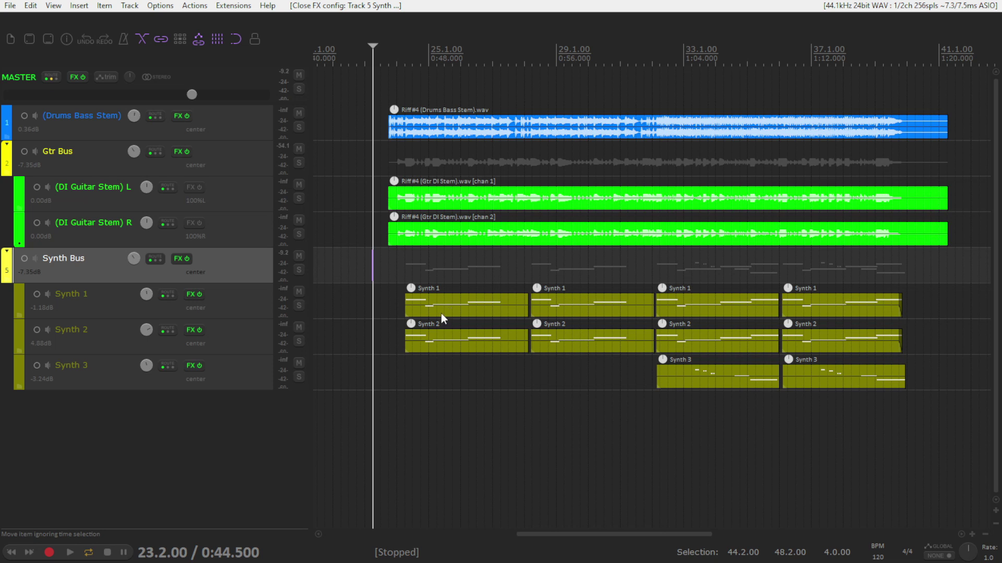
Step: Mute the Synth Bus, play the riff with only drums, bass and guitars, and stop playback
click(300, 258)
key(space)
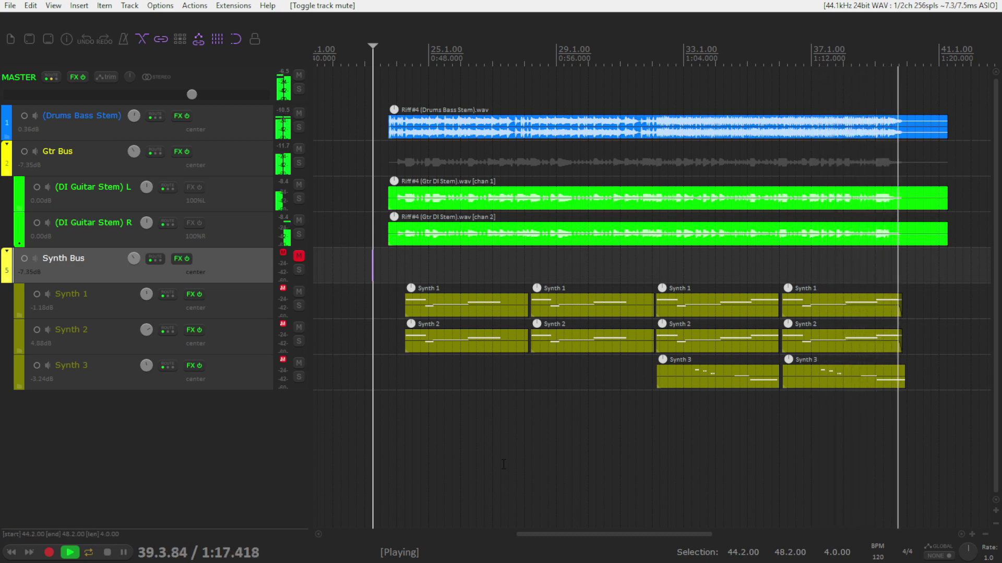
key(space)
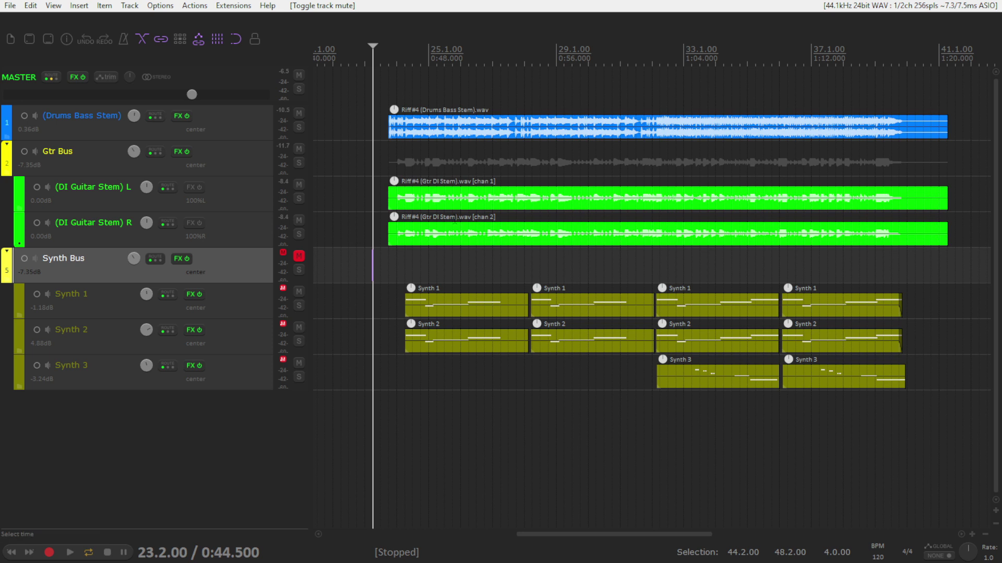
Step: Unmute the Synth Bus and check the preset loaded in Synth 1's Neon plugin
click(190, 298)
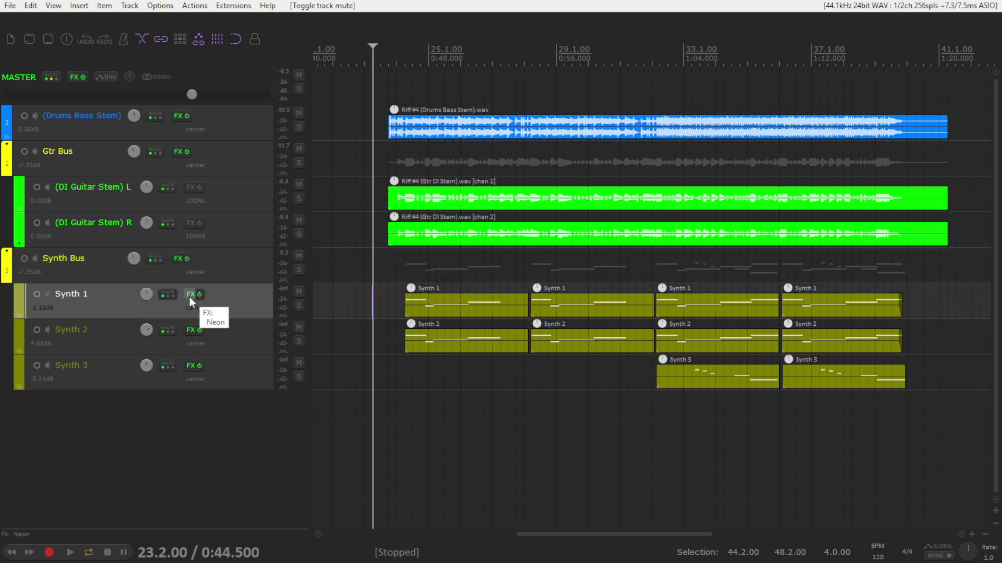
click(191, 294)
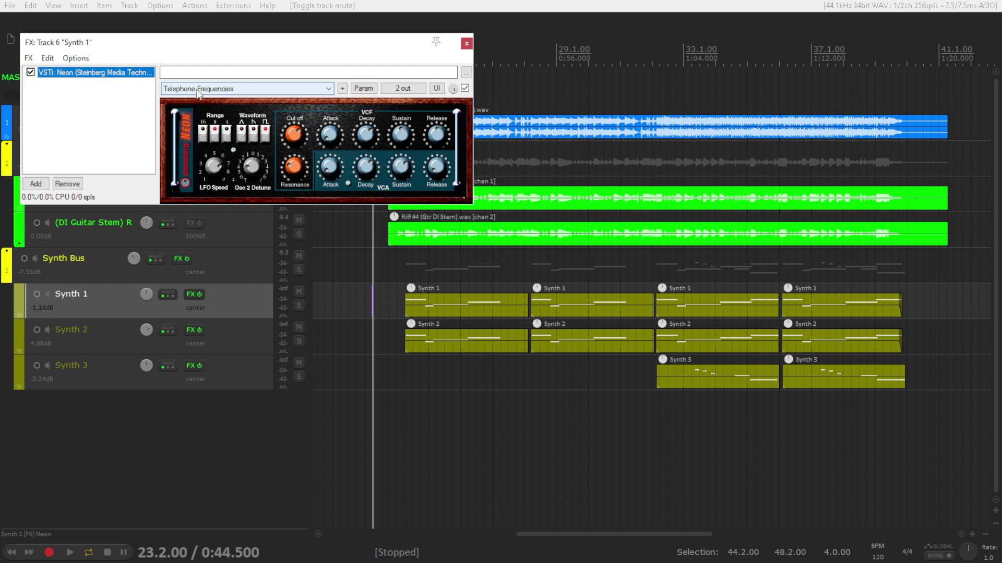
key(Escape)
Step: Solo Synth 1, play its part alone from 24.2.00, then stop and clear the solo
click(459, 302)
click(405, 52)
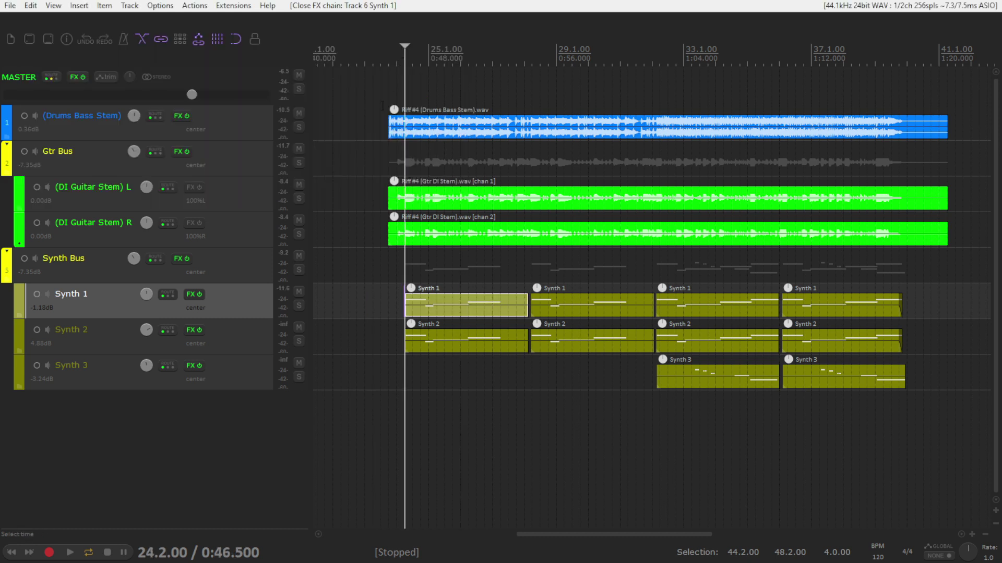
click(299, 306)
key(space)
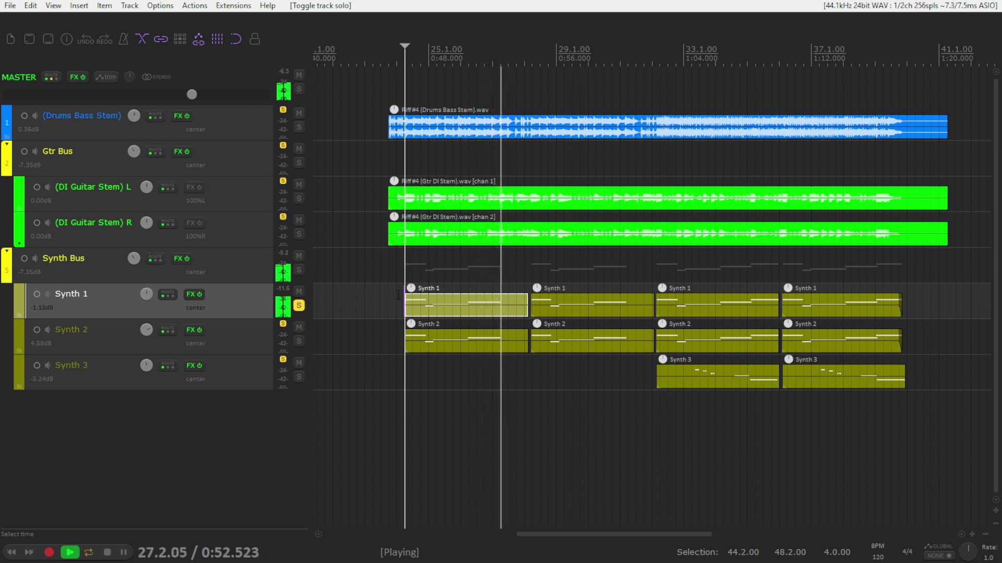
key(space)
click(300, 306)
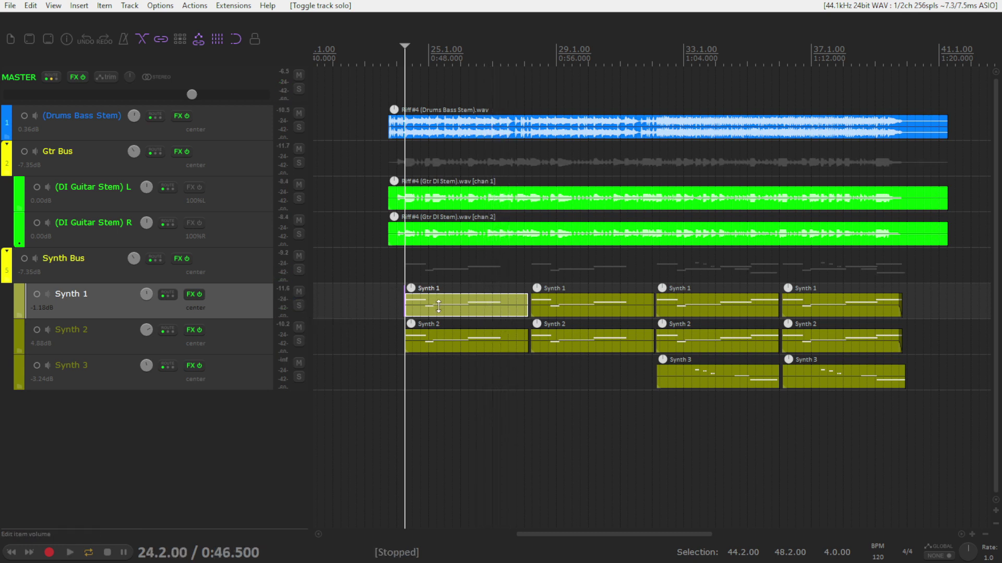
Step: Review the Neon preset selection on Synth 2, keeping Slow Forths, and close its effects window
click(189, 330)
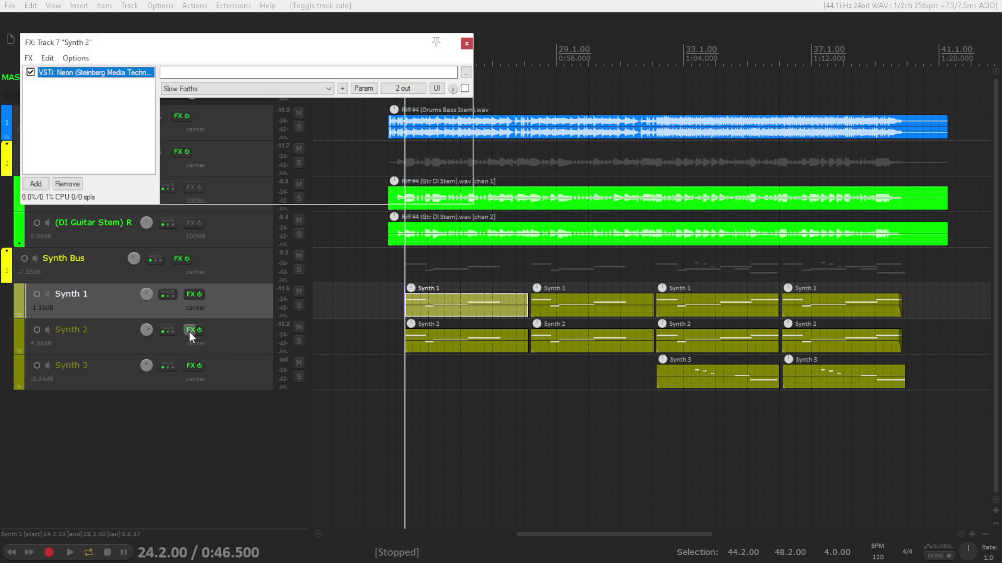
click(190, 90)
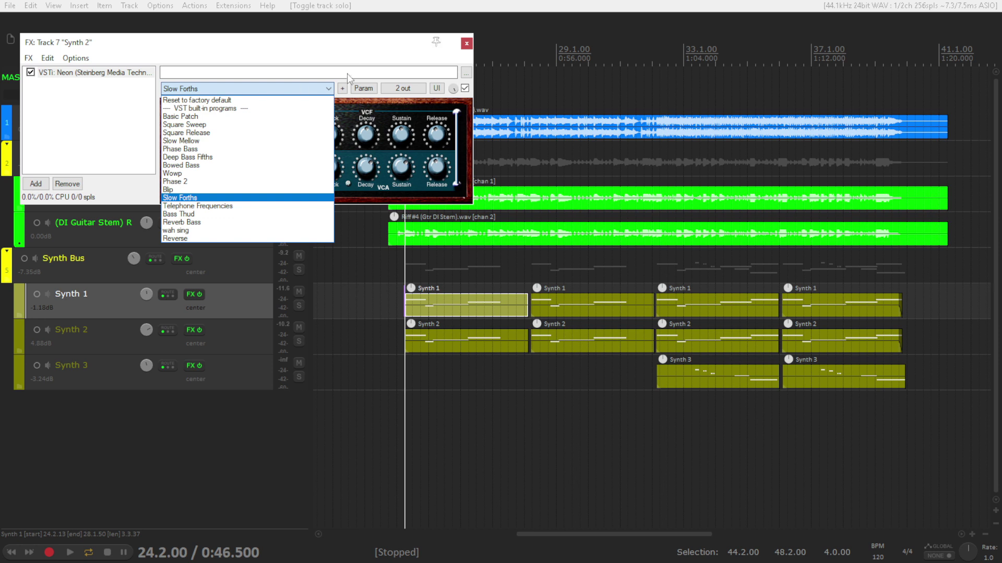
click(376, 279)
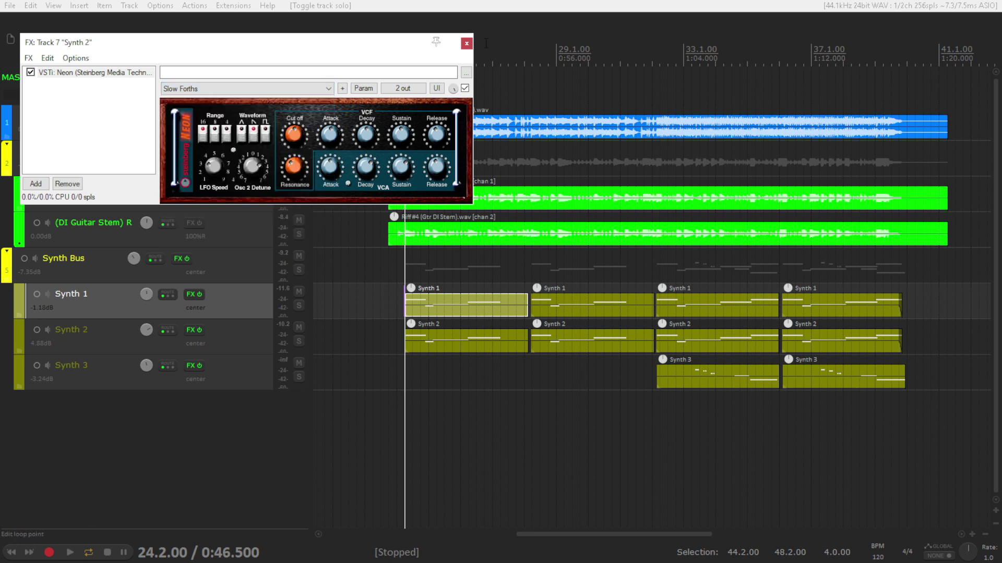
click(466, 44)
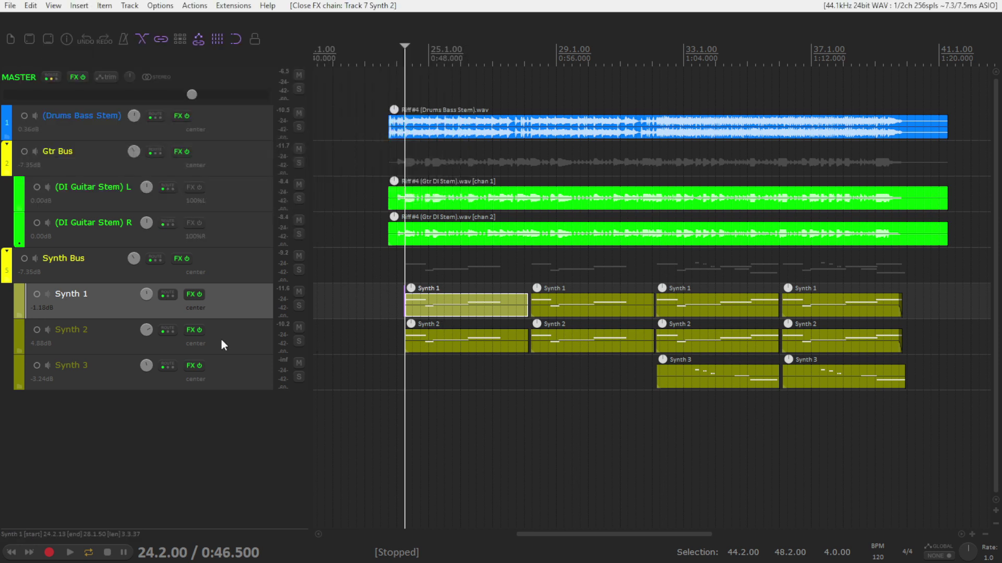
Step: Solo Synth 2, view the MIDI notes of its first item, and play the part alone from 24.2.00
click(299, 342)
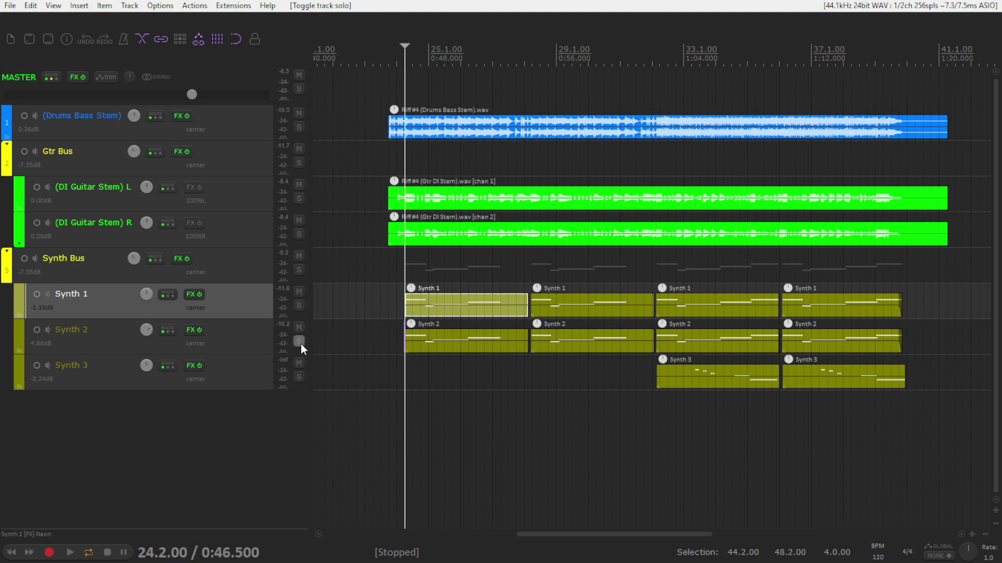
double_click(437, 343)
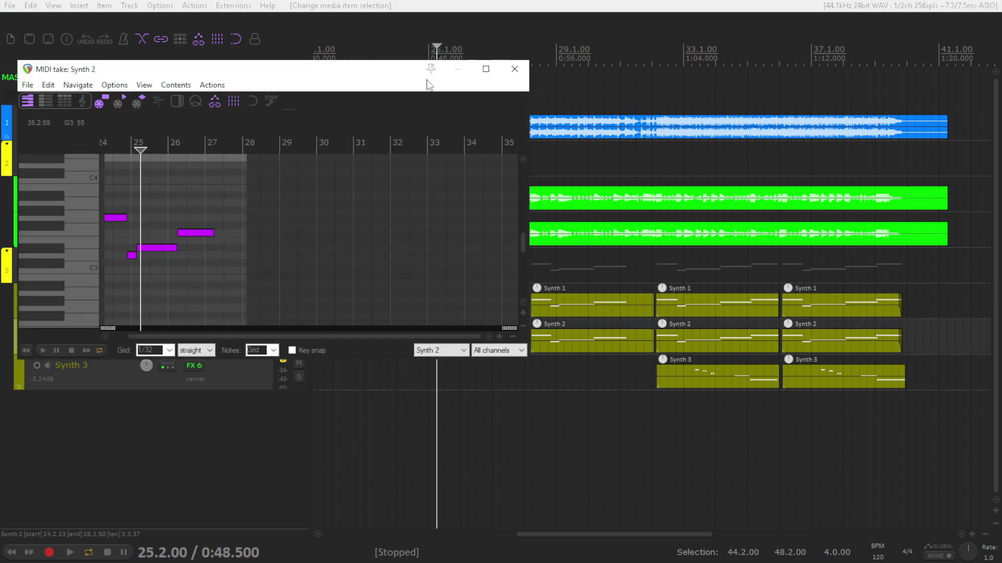
key(space)
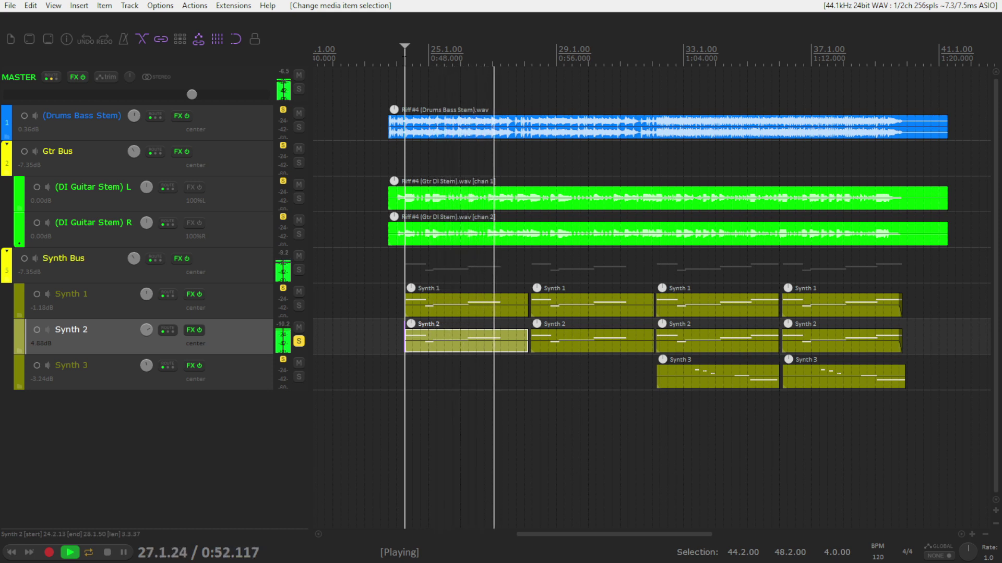
key(space)
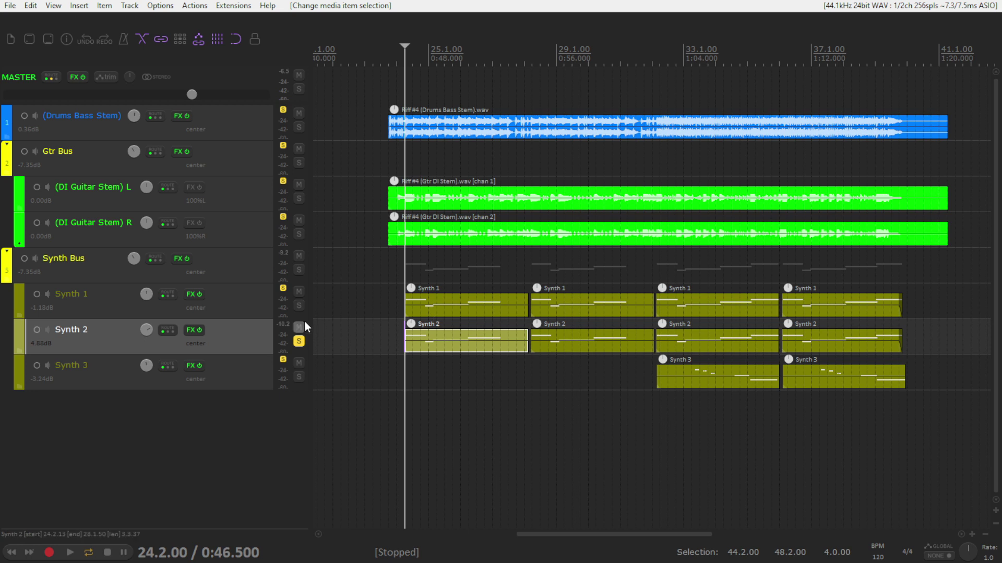
Step: Solo Synth 1 together with Synth 2, play both from 24.2.00, then stop and clear the solos
click(299, 306)
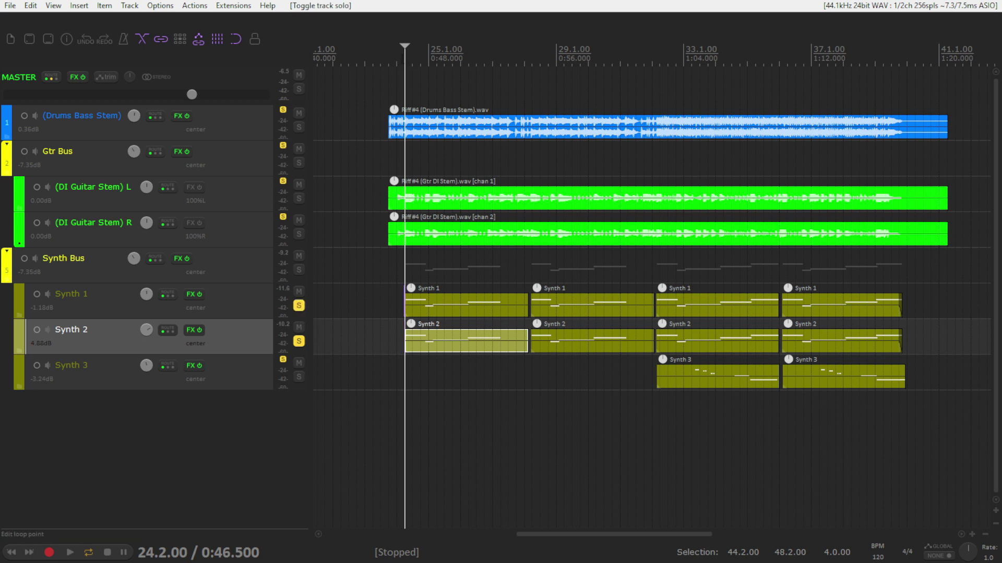
key(space)
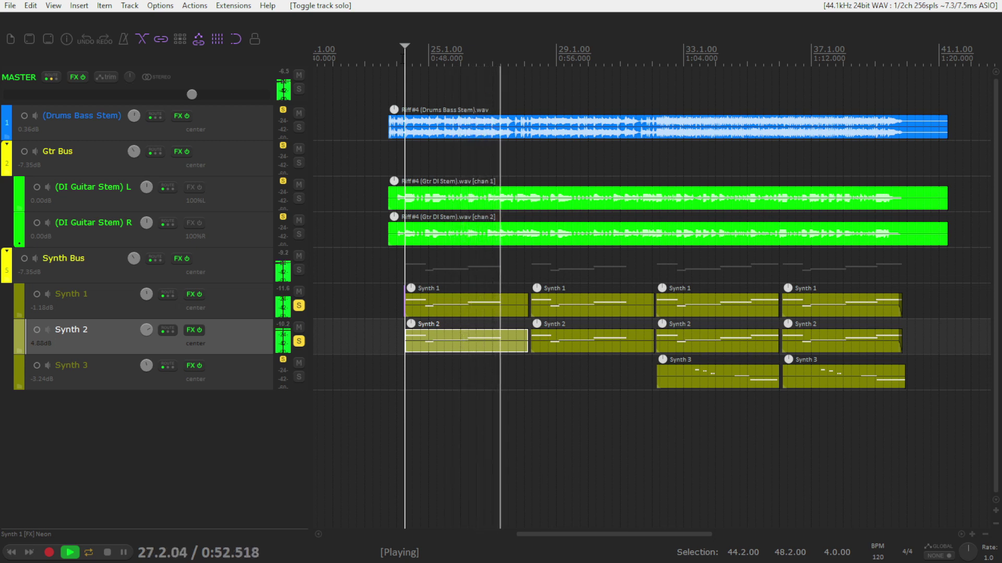
key(space)
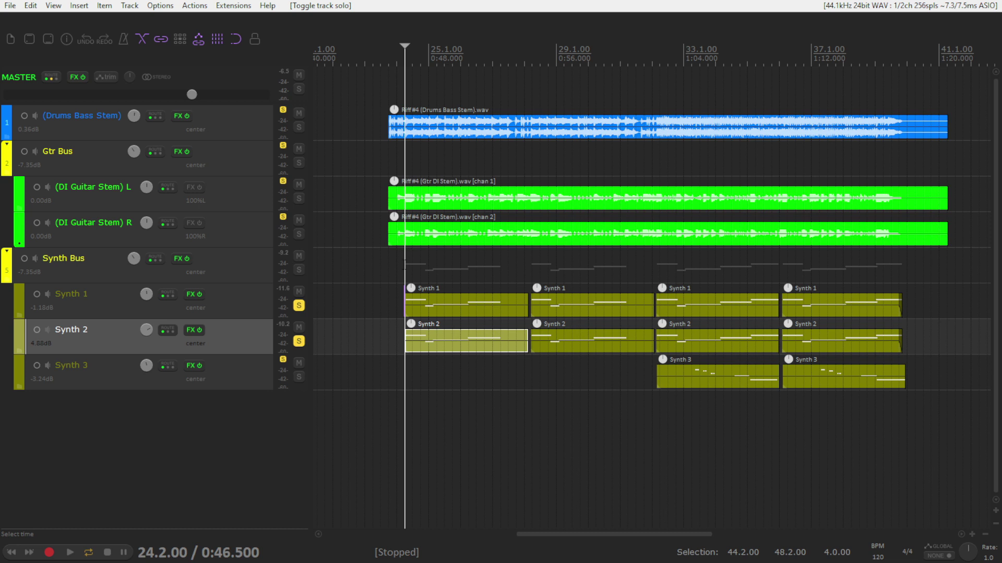
click(389, 264)
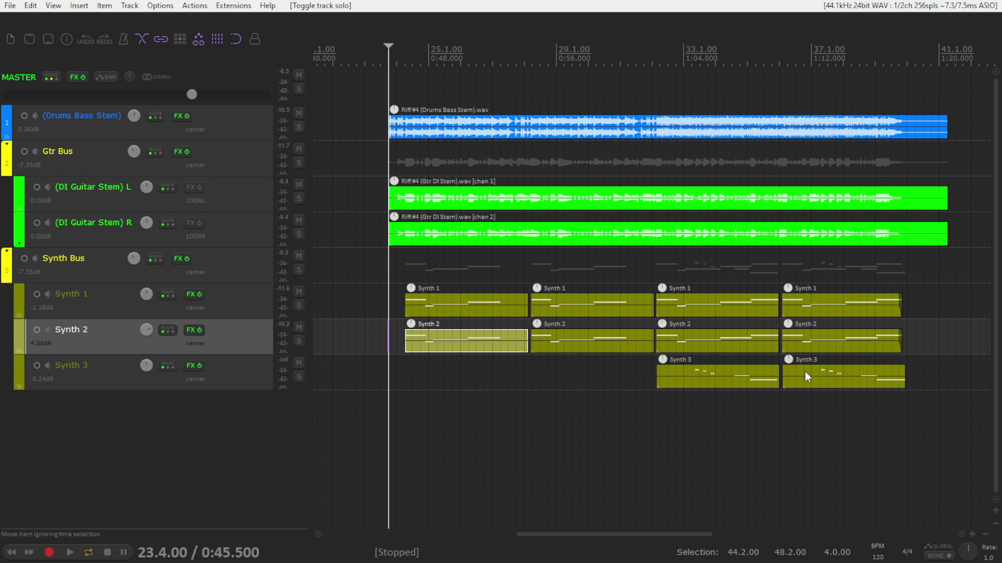
Step: Inspect the Neon preset and the Acon Digital Reverb SOLO settings in Synth 3's effects chain
click(192, 365)
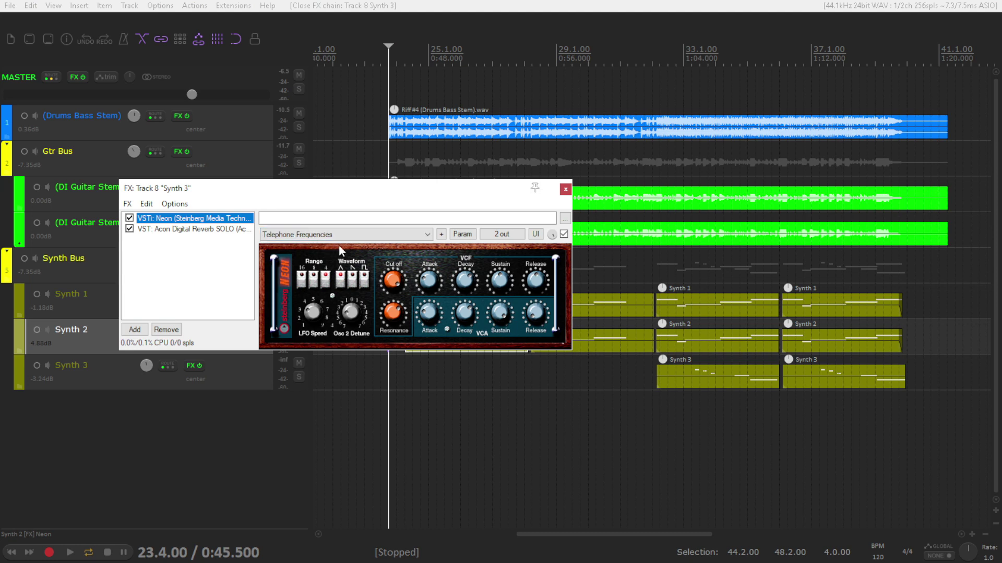
click(208, 229)
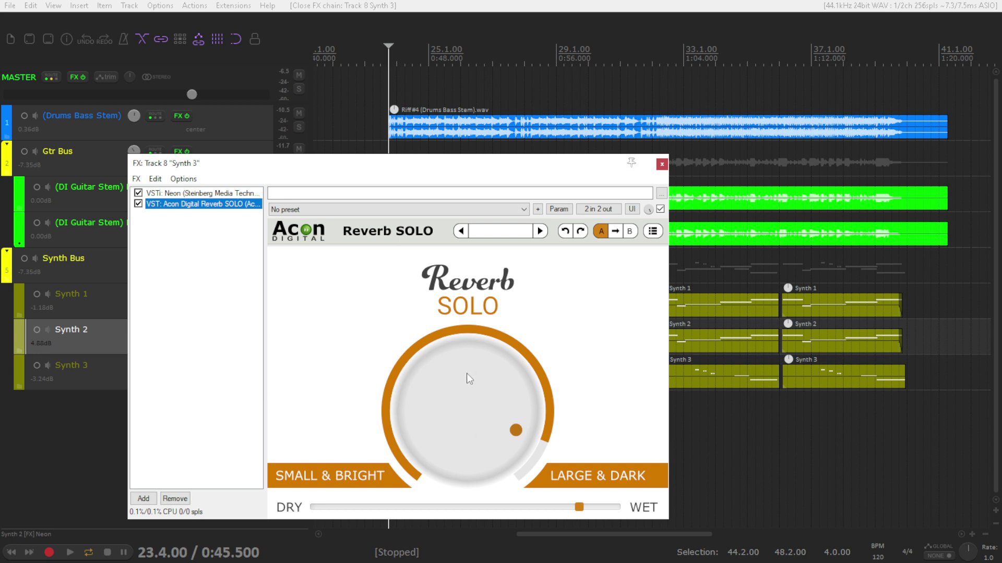
click(653, 384)
Step: Solo Synth 3, play it with its reverb from 33.1.00, and stop playback
click(682, 119)
key(space)
key(F6)
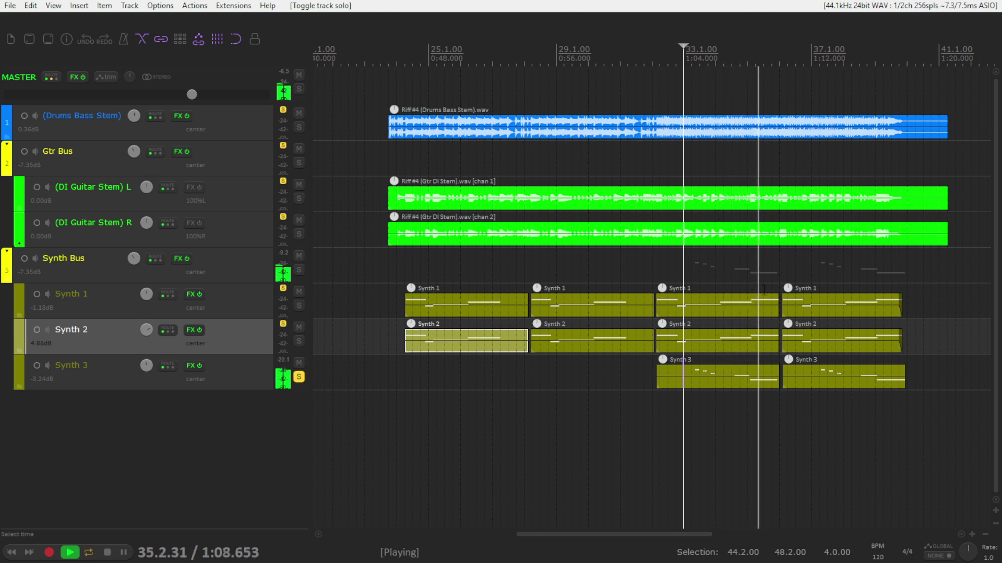
key(space)
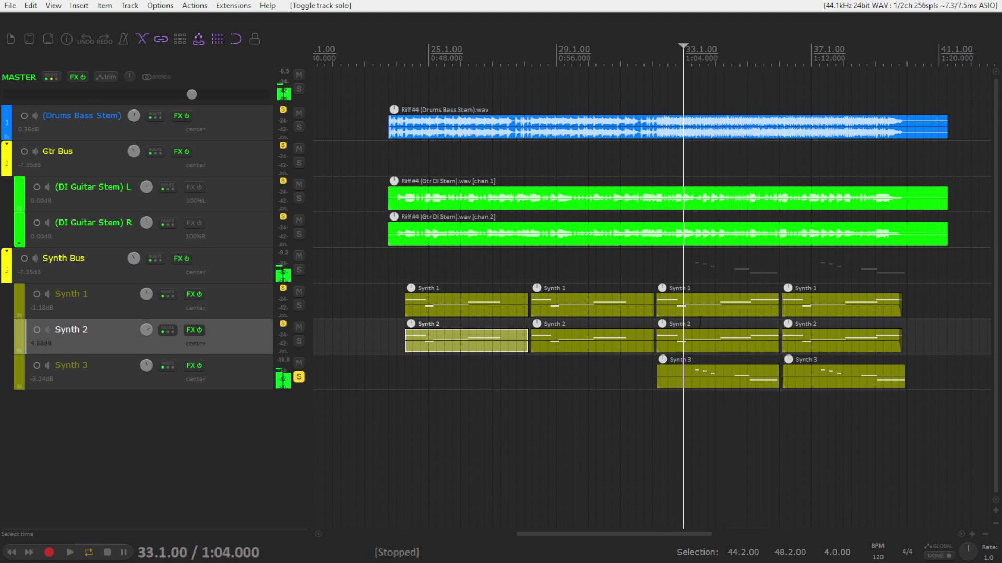
Step: Bypass Reverb SOLO on Synth 3, play the part dry from 33.1.00, then re-enable the reverb
click(194, 365)
click(138, 204)
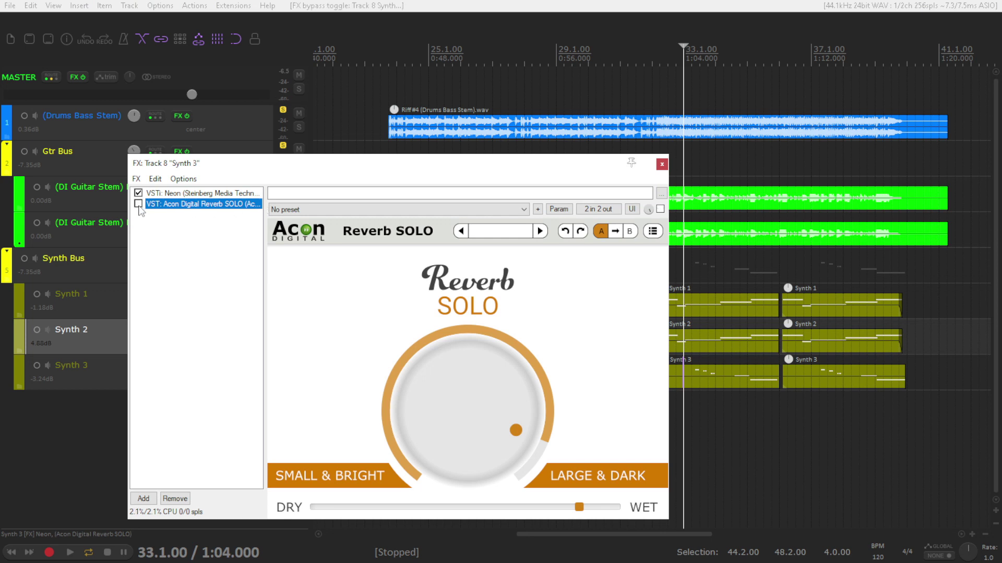
key(space)
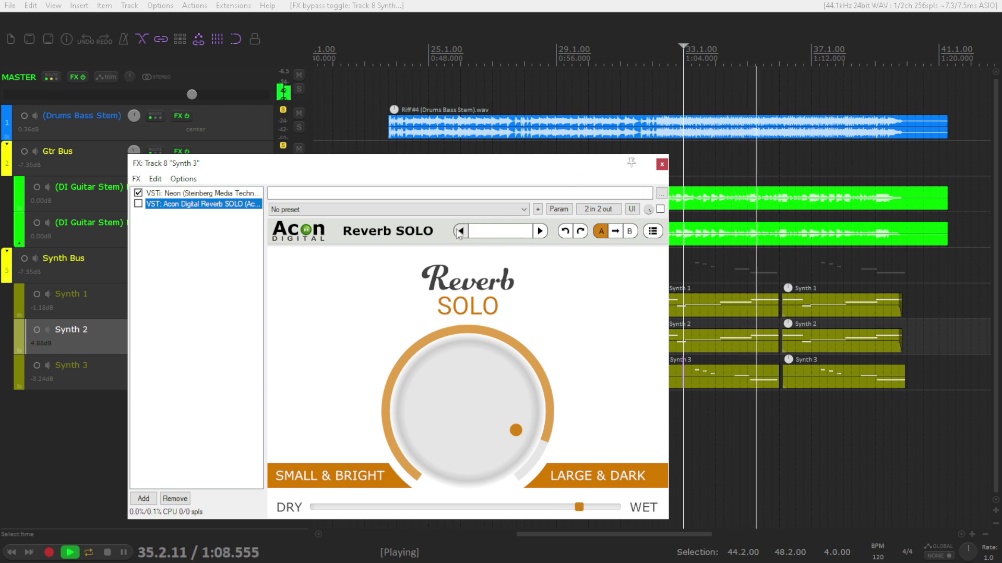
key(space)
click(139, 204)
click(661, 164)
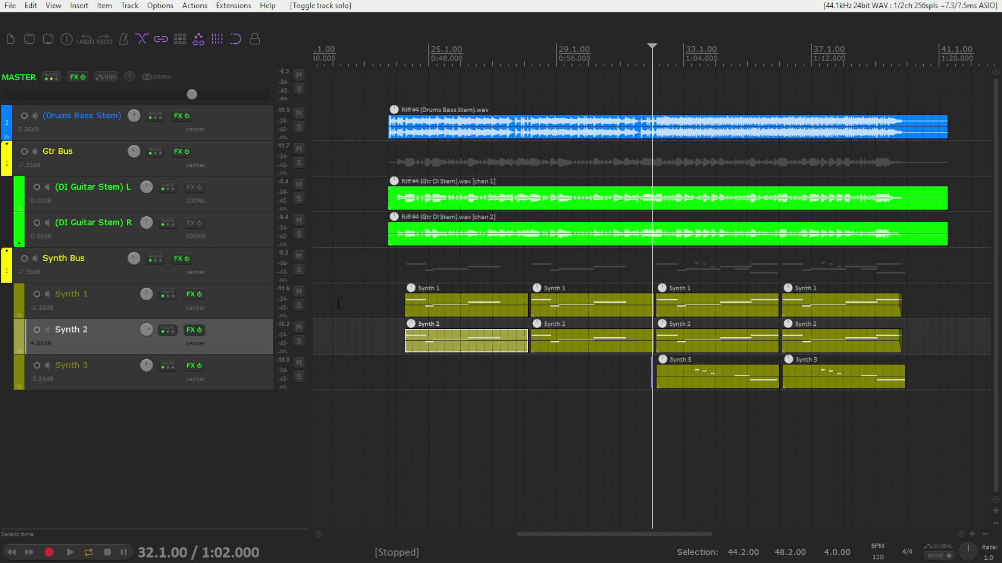
Step: Play the soloed Synth Bus from 32.1.00, set Synth 3's volume to -0.99 dB, and clear the solo
click(299, 270)
key(space)
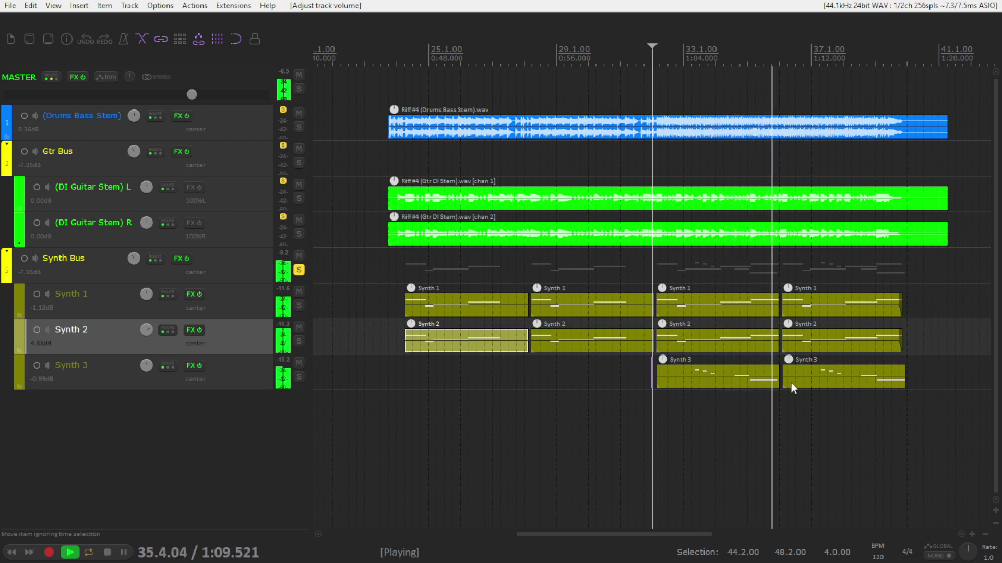
key(space)
click(298, 269)
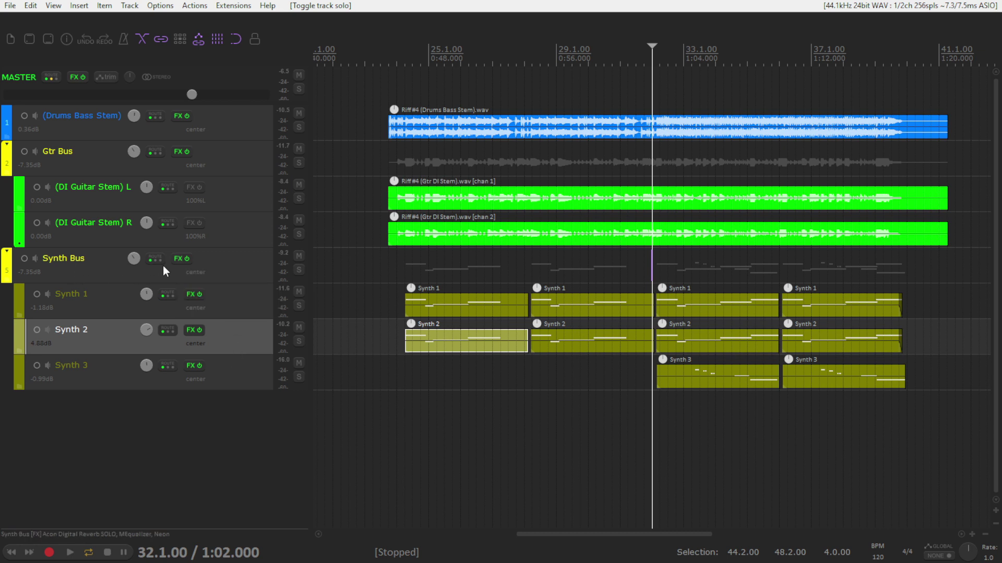
Step: Remove the Neon instance from the Synth Bus effects chain, keeping Reverb SOLO and MEqualizer
click(175, 260)
click(94, 72)
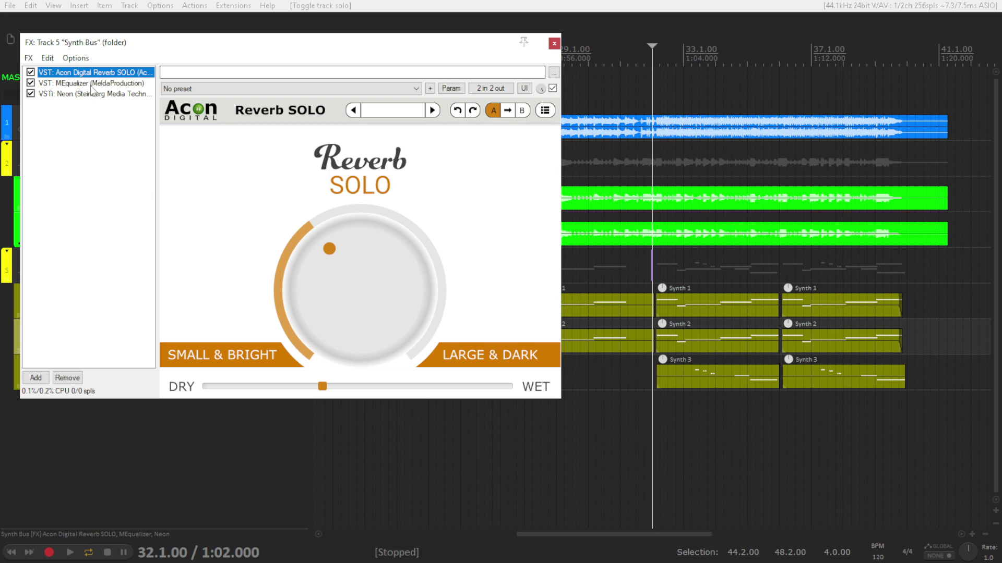
drag(92, 89, 377, 230)
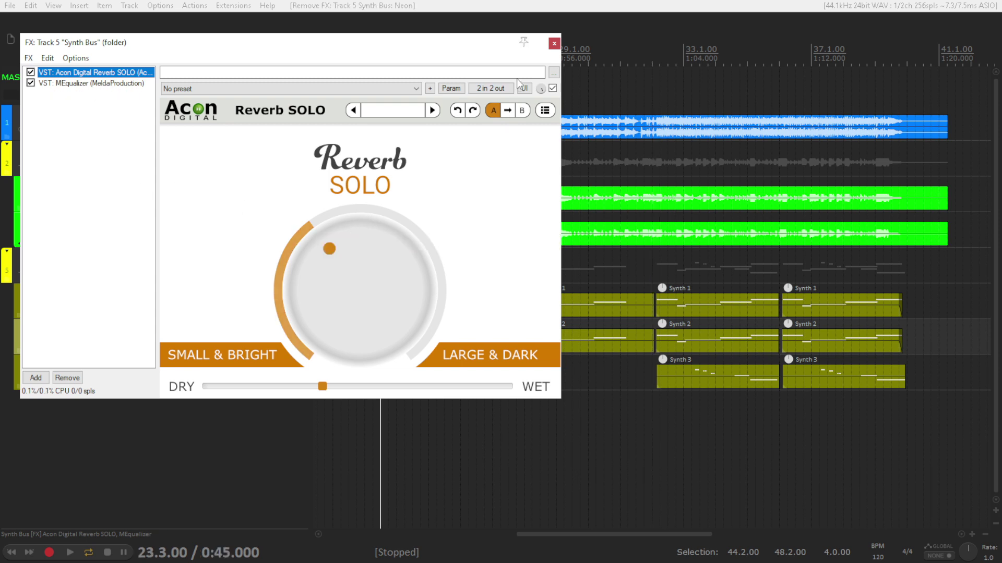
click(553, 43)
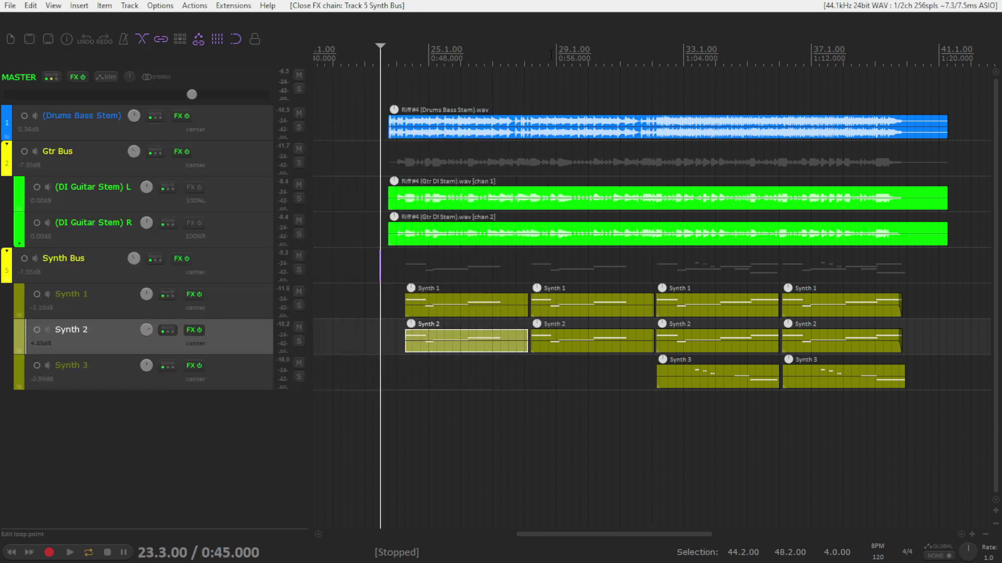
Step: Solo the Synth Bus, play it from 24.2.00, and compare the sound with Reverb SOLO bypassed and enabled
click(405, 61)
click(298, 270)
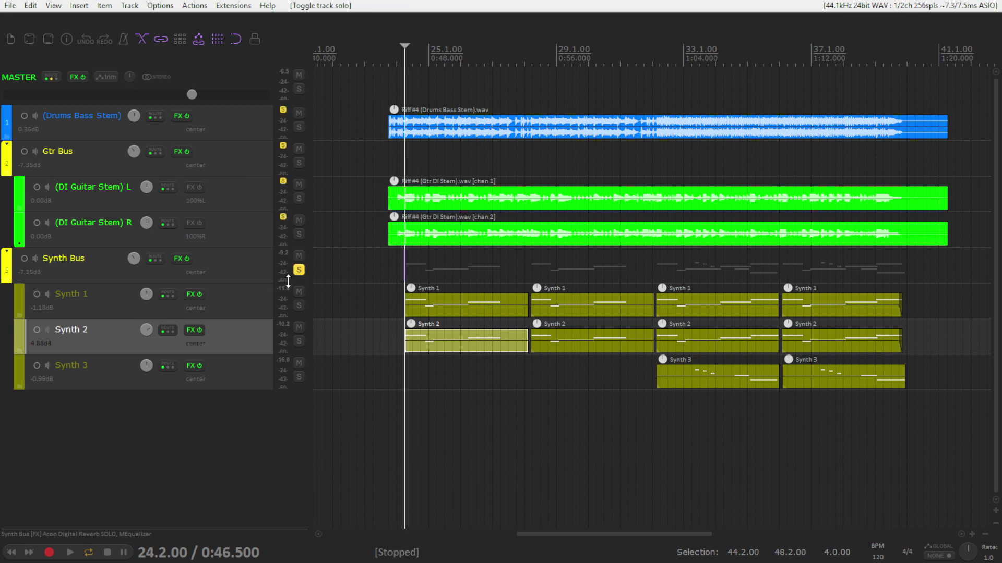
click(177, 260)
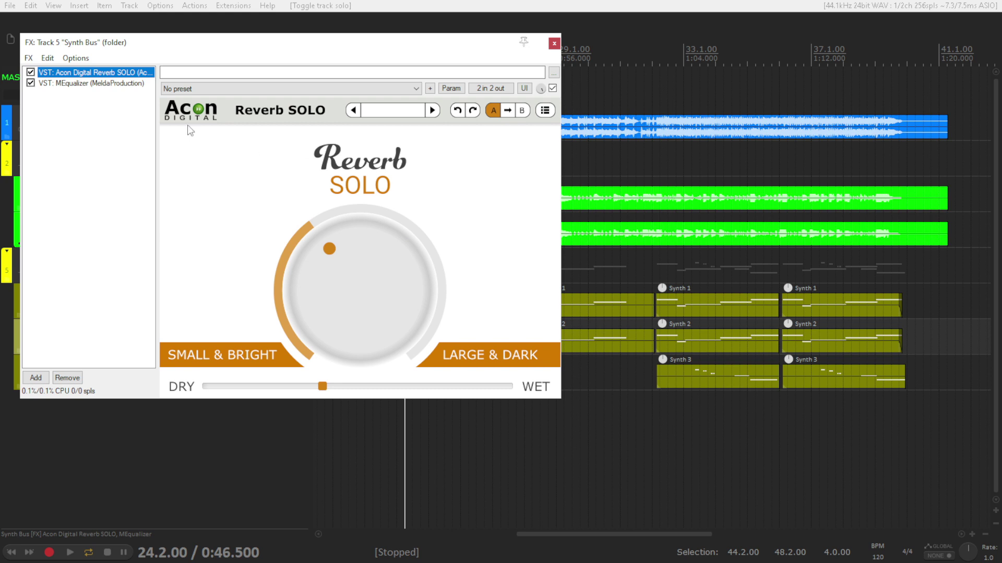
key(space)
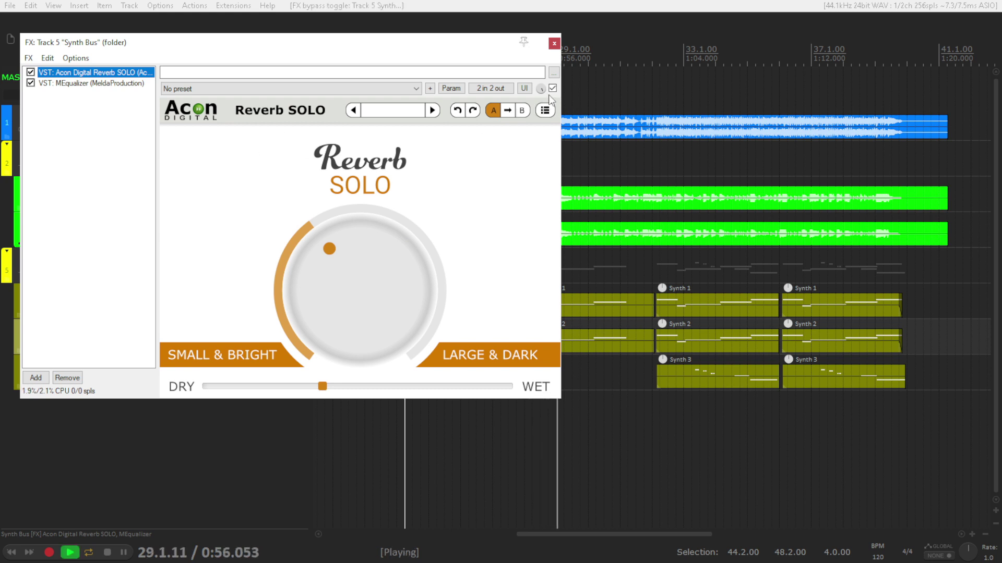
click(552, 88)
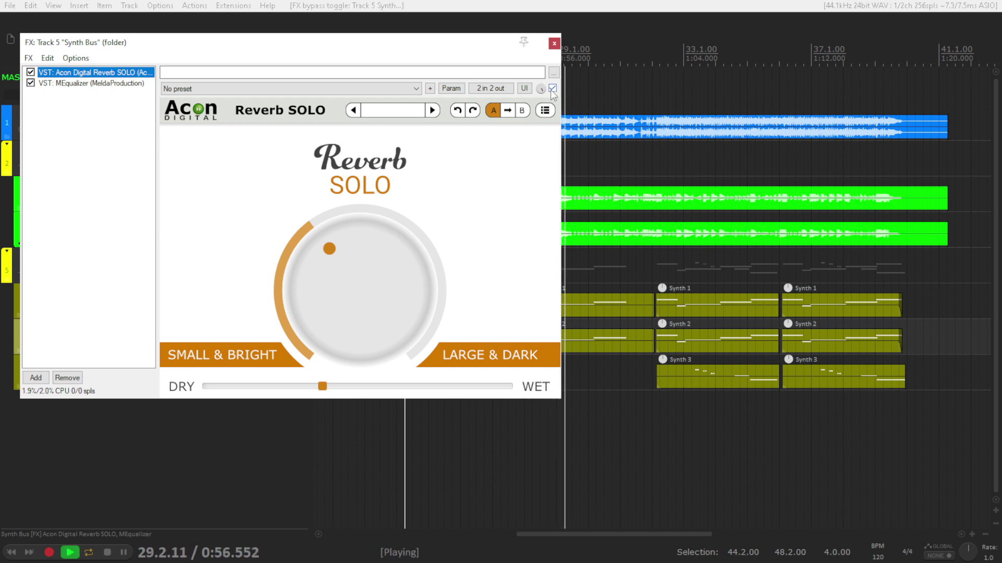
click(552, 88)
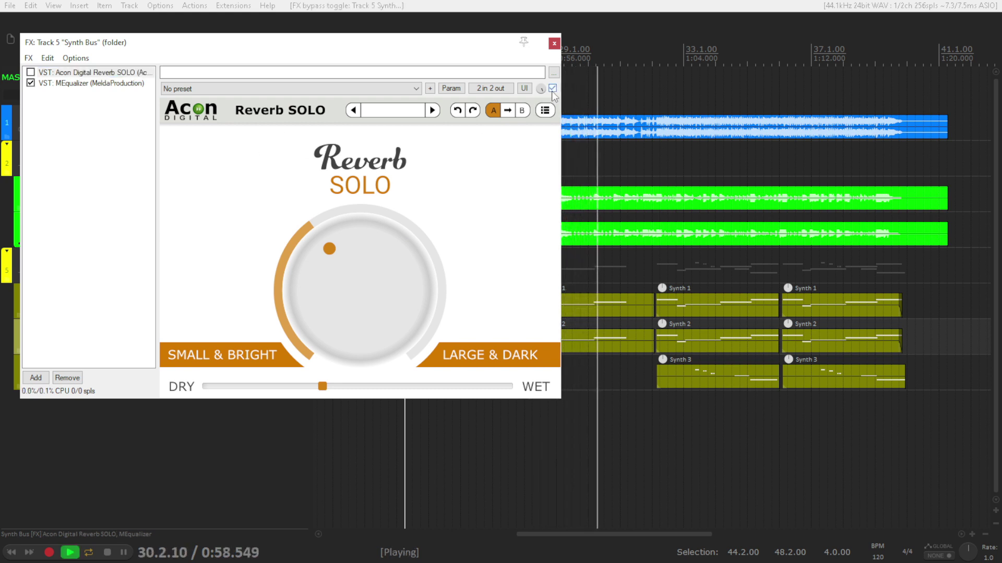
click(552, 88)
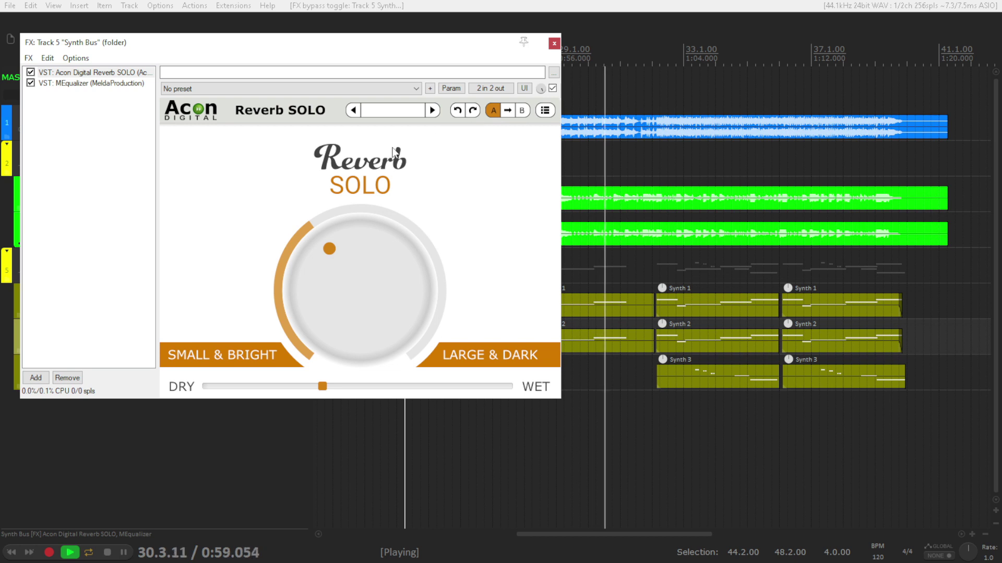
Step: Examine MEqualizer on the Synth Bus, checking low-frequency bands 1 and 2 and midrange band 4
click(105, 85)
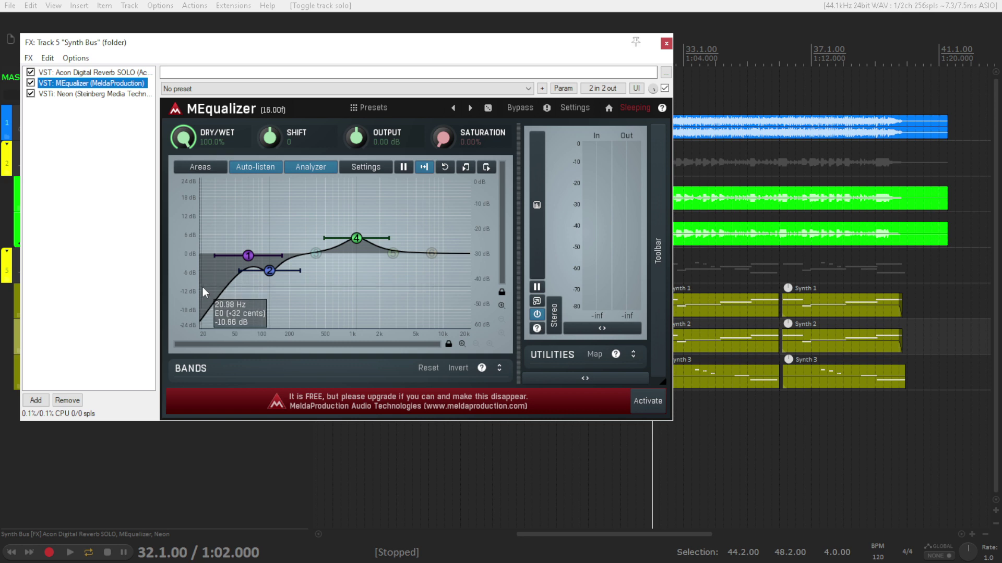
click(249, 256)
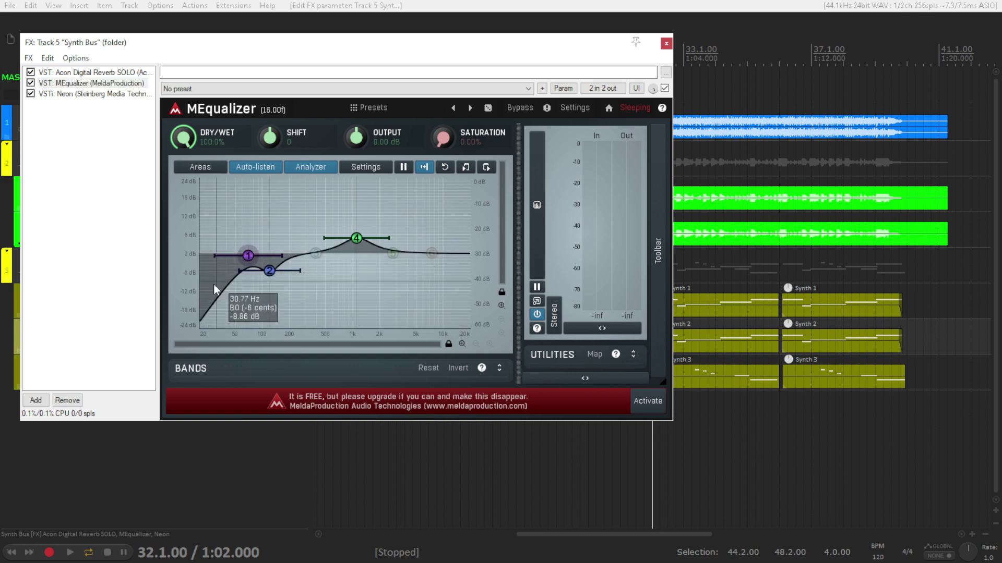
click(269, 271)
drag(269, 271, 268, 272)
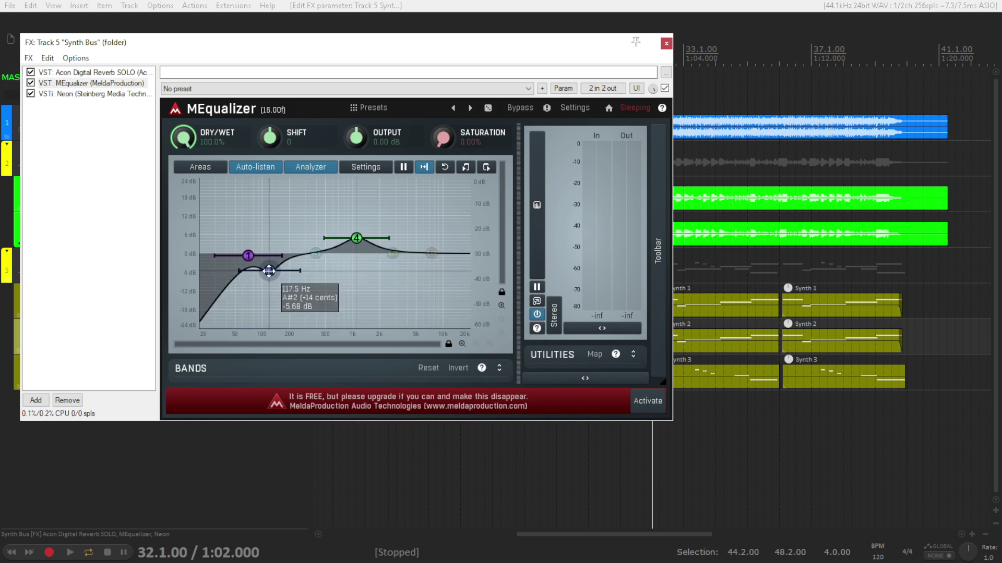
click(269, 270)
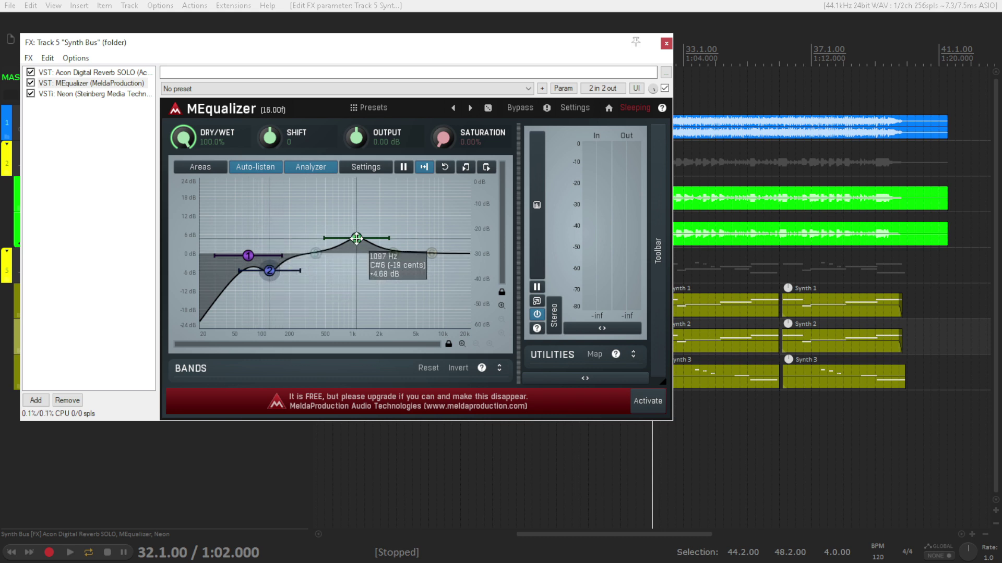
drag(356, 238, 357, 238)
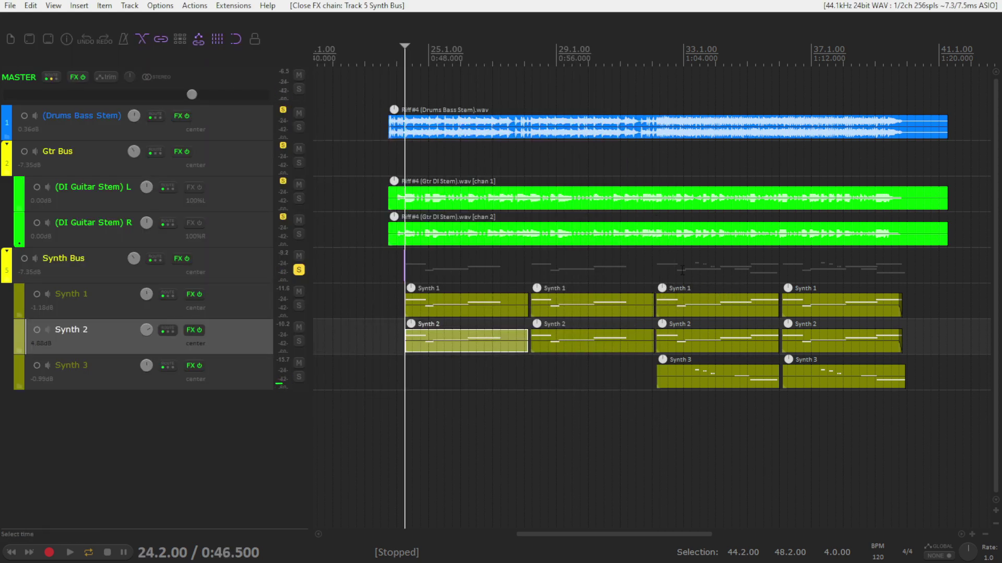
Step: Clear the solo on the Synth Bus and place the edit cursor at 23.3.00
click(299, 270)
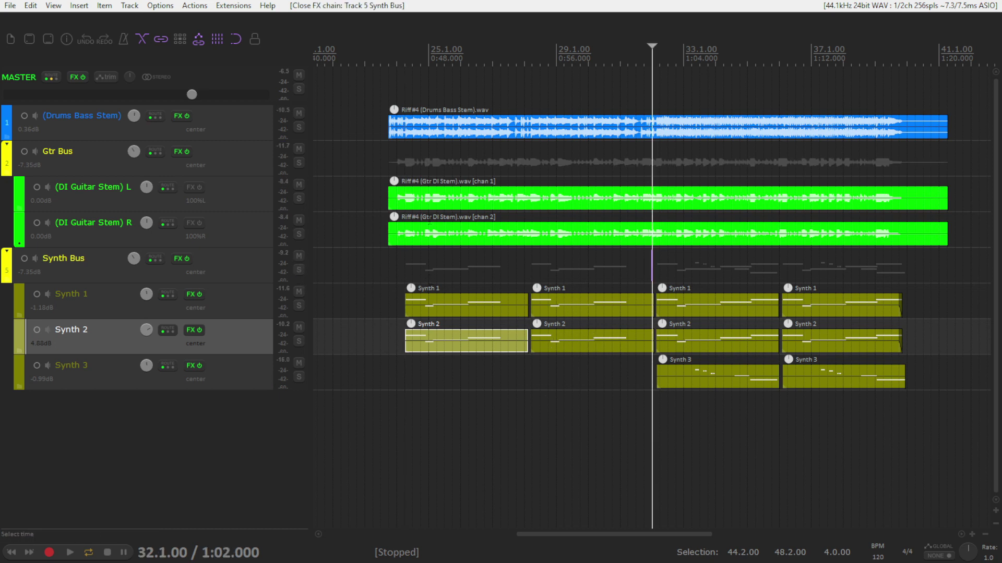
click(380, 260)
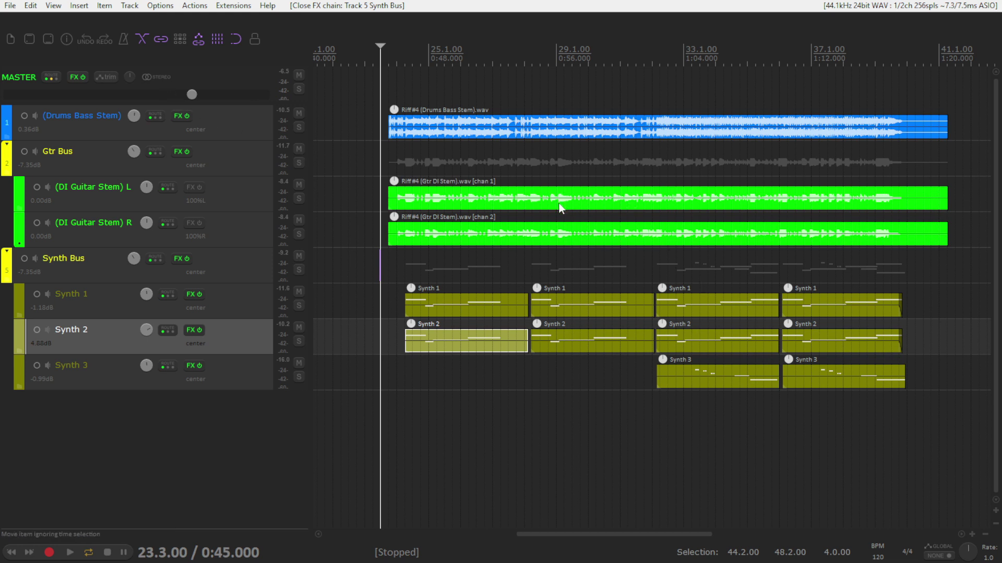
key(ctrl+z)
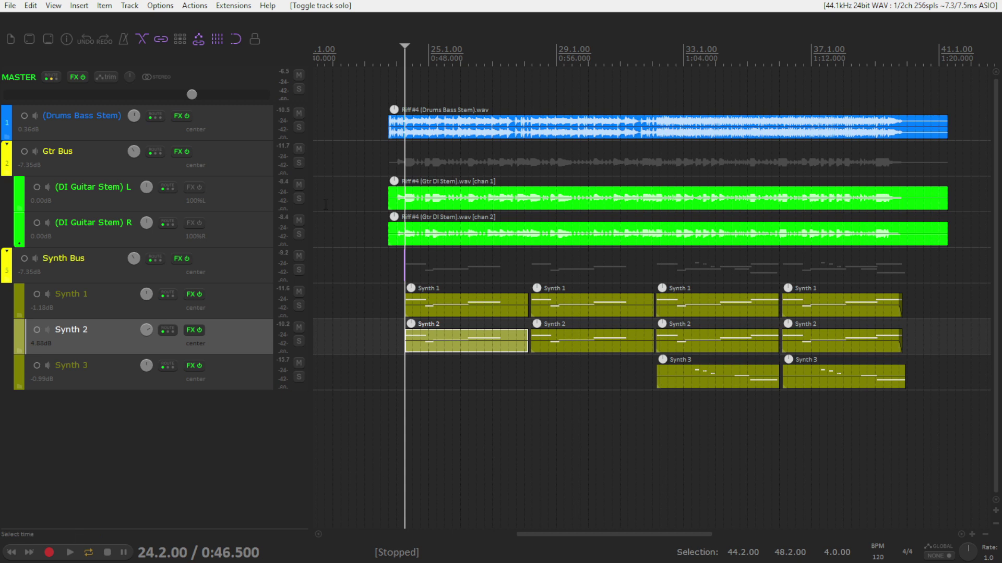
Step: Solo the Gtr Bus and Synth Bus and play them together from the start of the stems
click(299, 163)
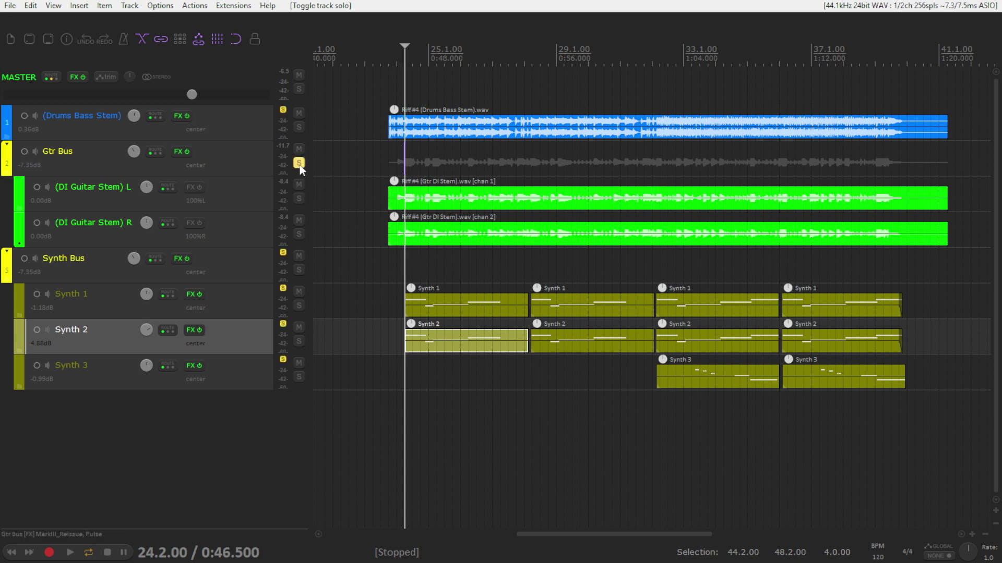
click(299, 270)
click(382, 67)
key(space)
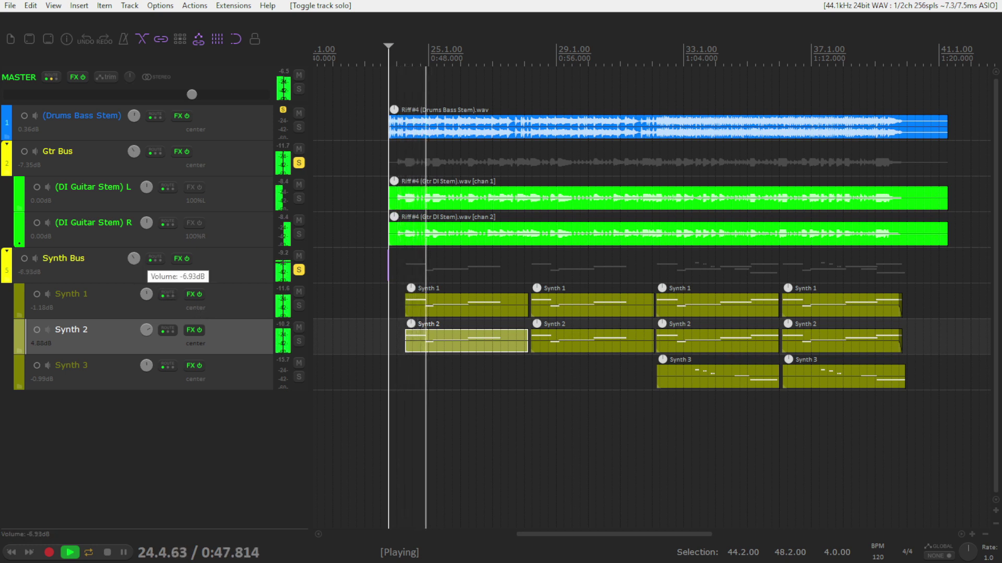
Step: Set the Synth Bus's volume to -5.89 dB and Synth 3's volume to 5.44 dB during playback
drag(134, 259, 136, 261)
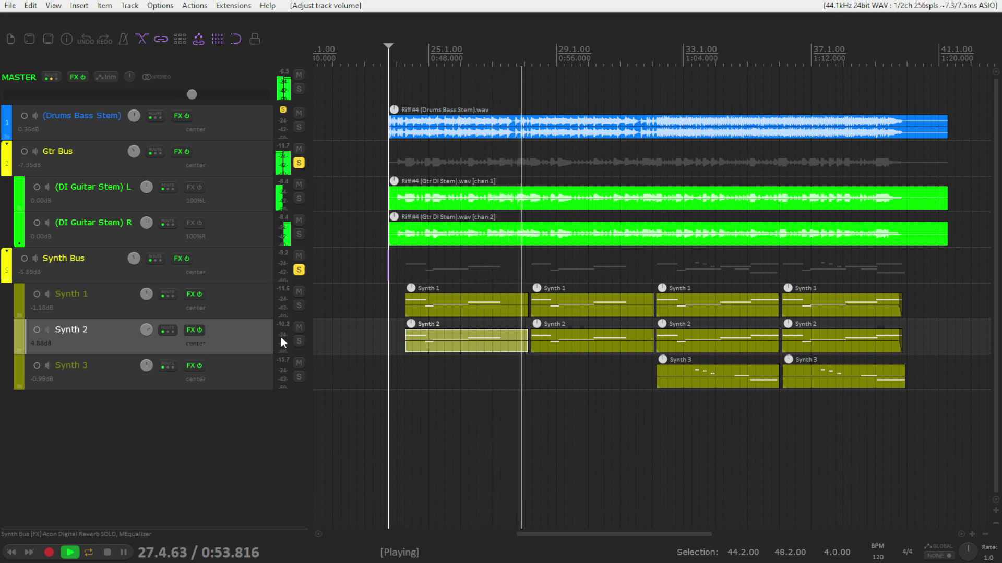
mouse_move(148, 368)
scroll(146, 365, up, 3)
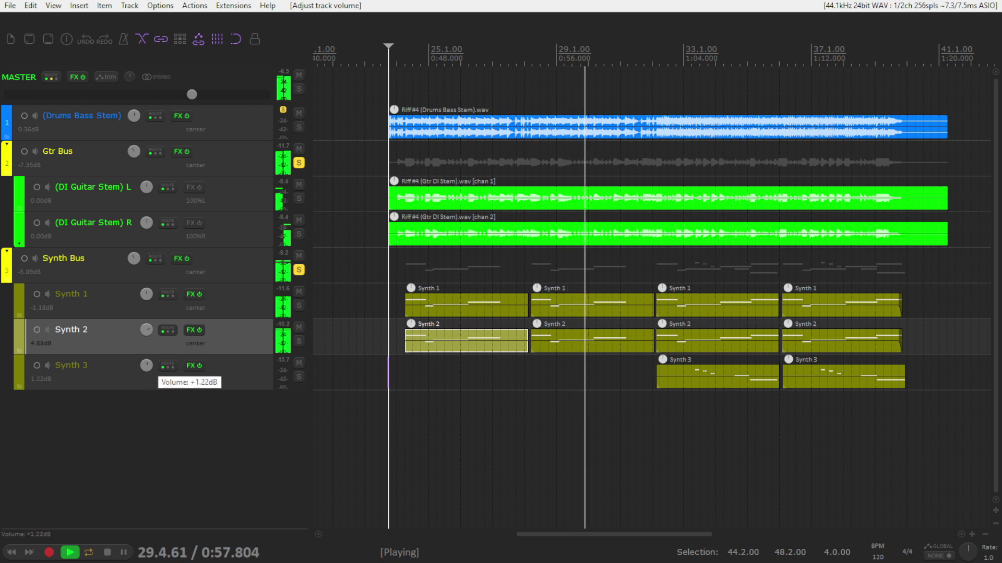
scroll(146, 365, up, 4)
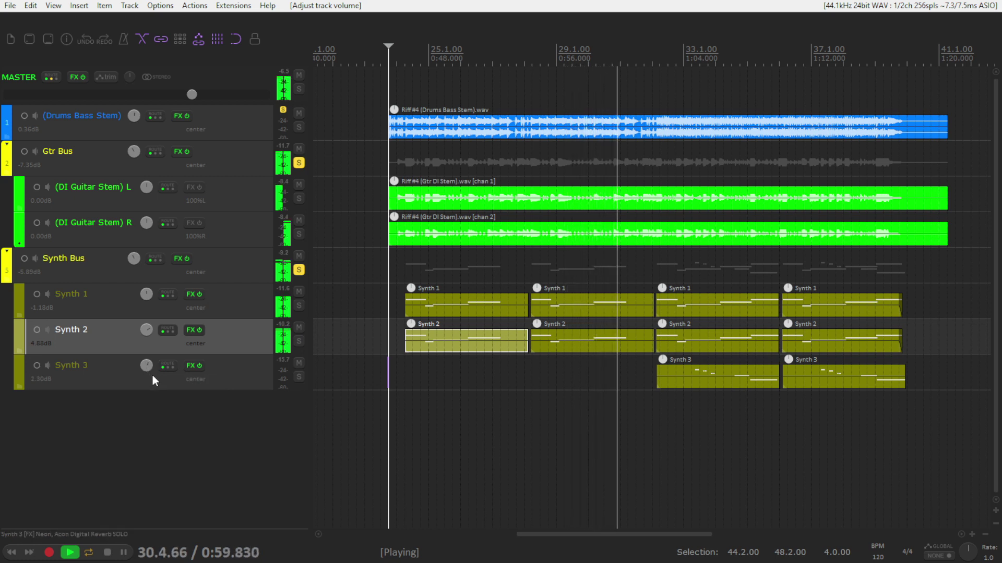
drag(146, 369, 145, 364)
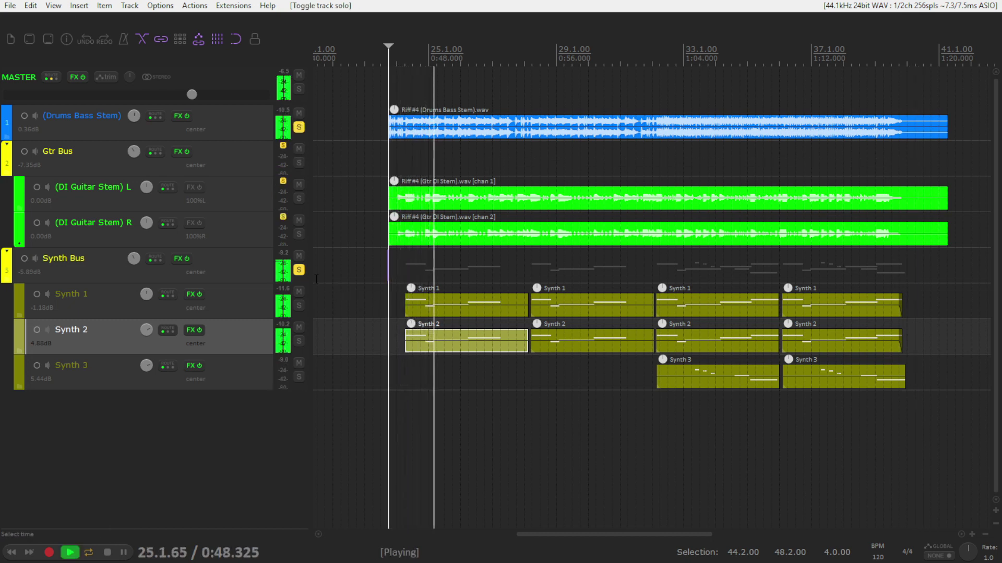
Step: Compare the soloed Drums Bass Stem with and without the Synth Bus by toggling its mute and solo, and stop playback
click(299, 256)
click(299, 257)
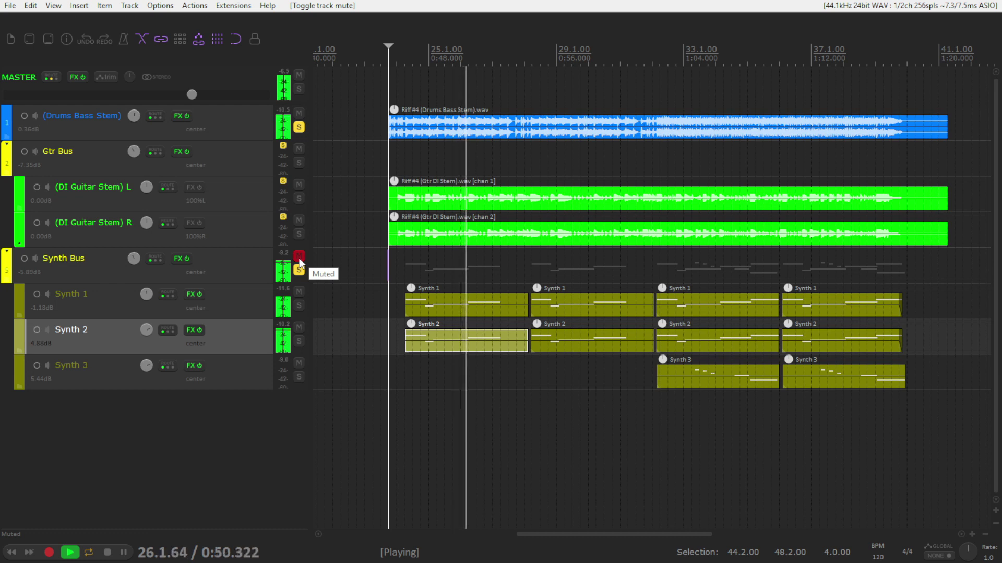
click(299, 269)
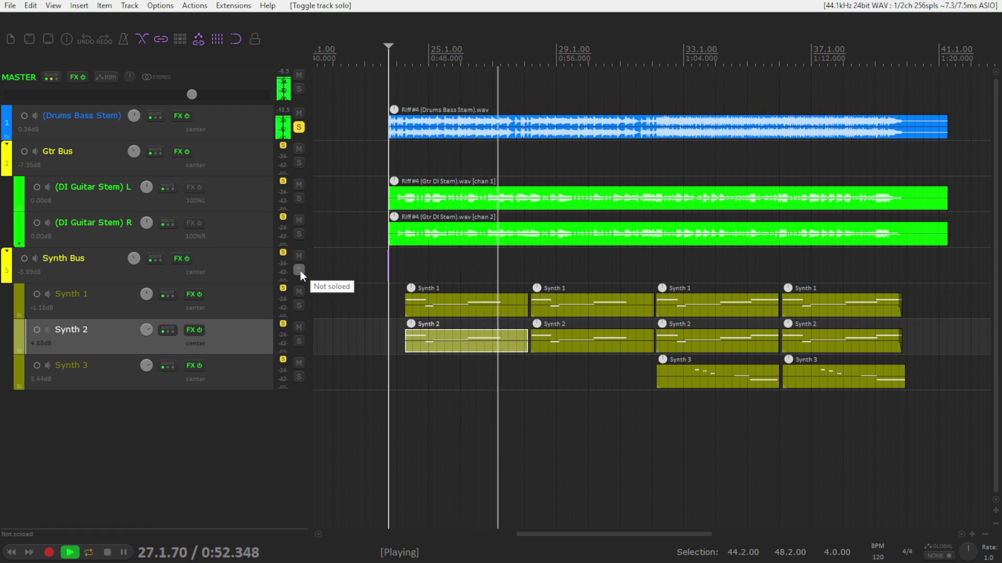
click(299, 270)
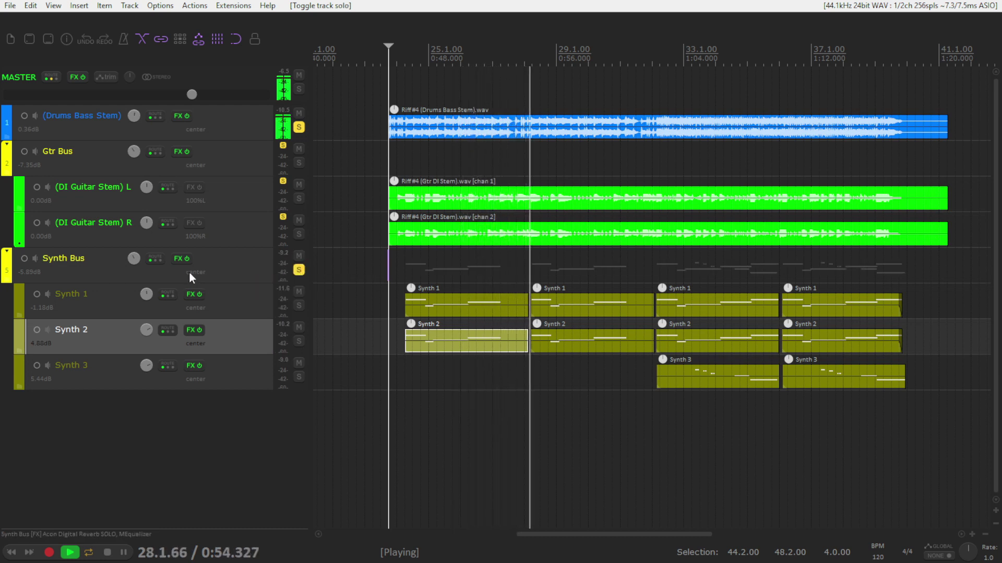
click(298, 270)
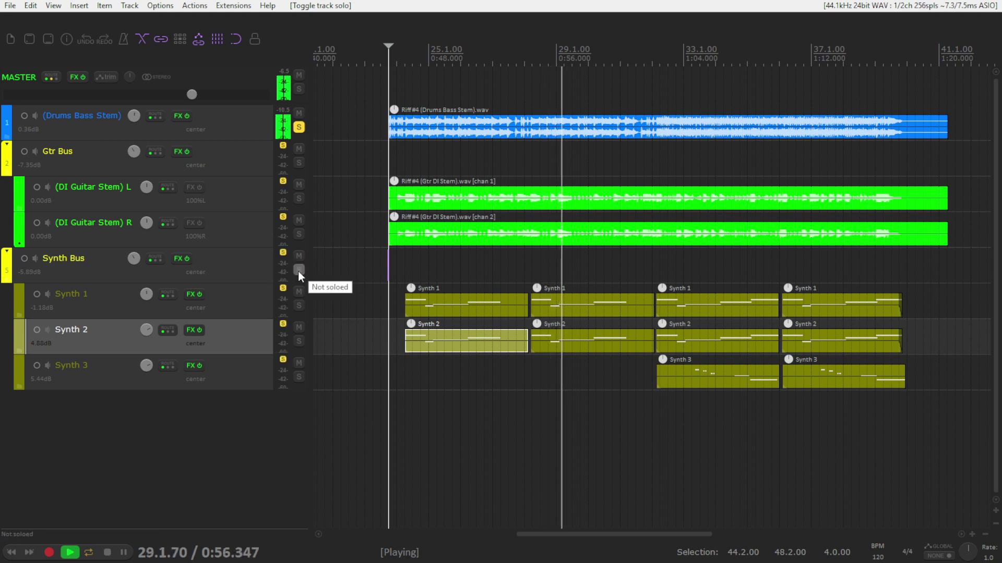
click(298, 270)
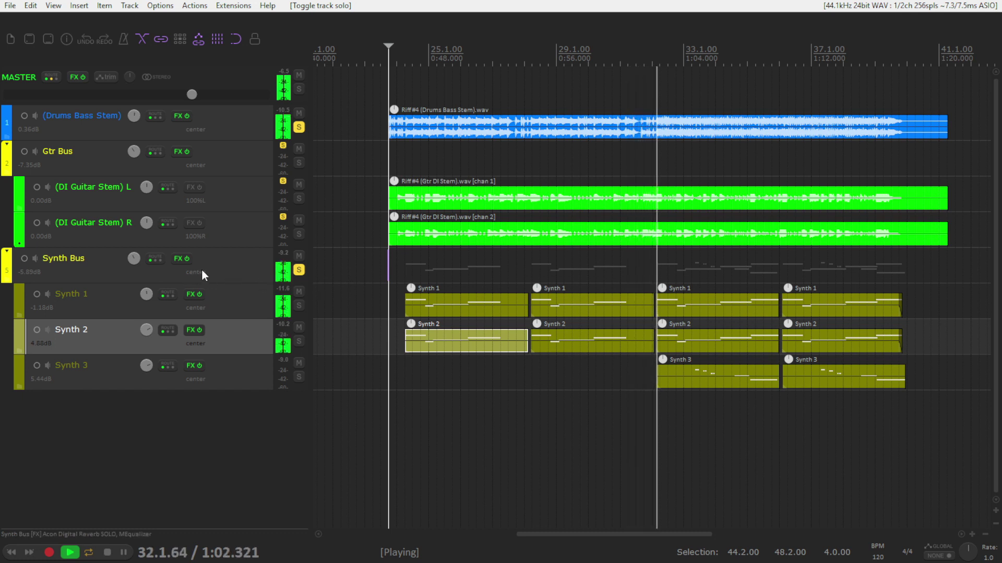
mouse_move(133, 258)
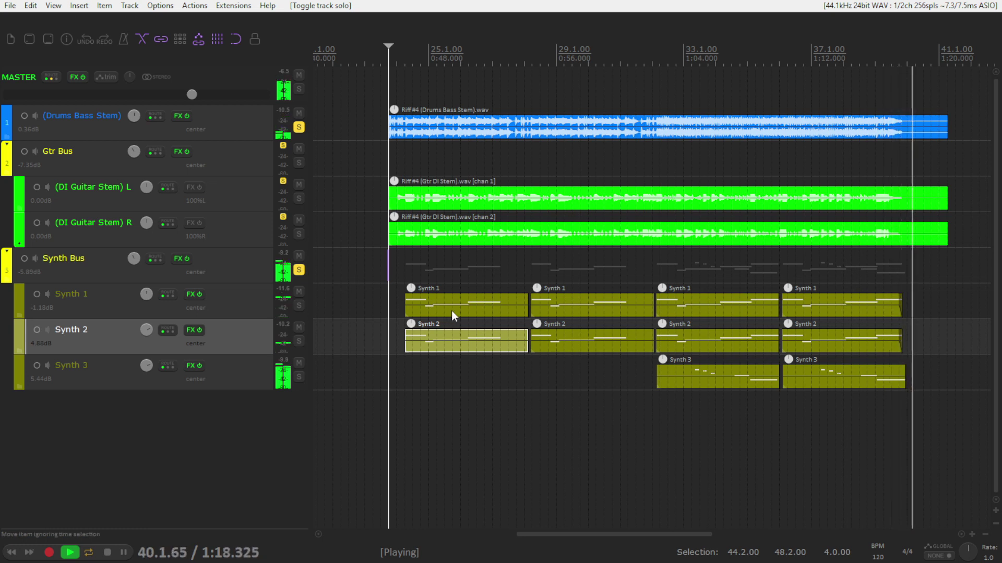
key(space)
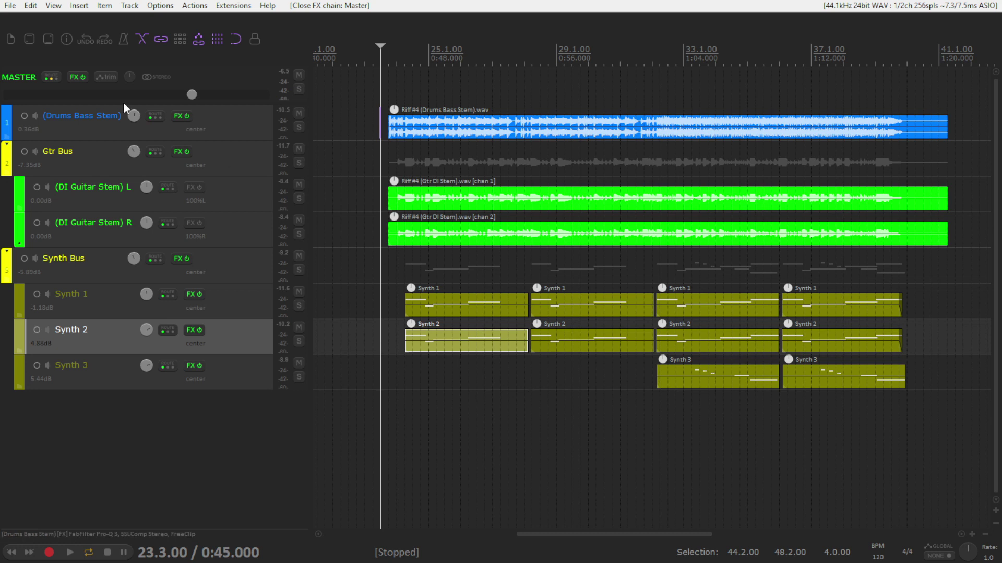
Step: Play the full mix from 23.3.00 while setting the Synth Bus's volume to -5.07 dB and slightly raising Synth 3's volume
key(space)
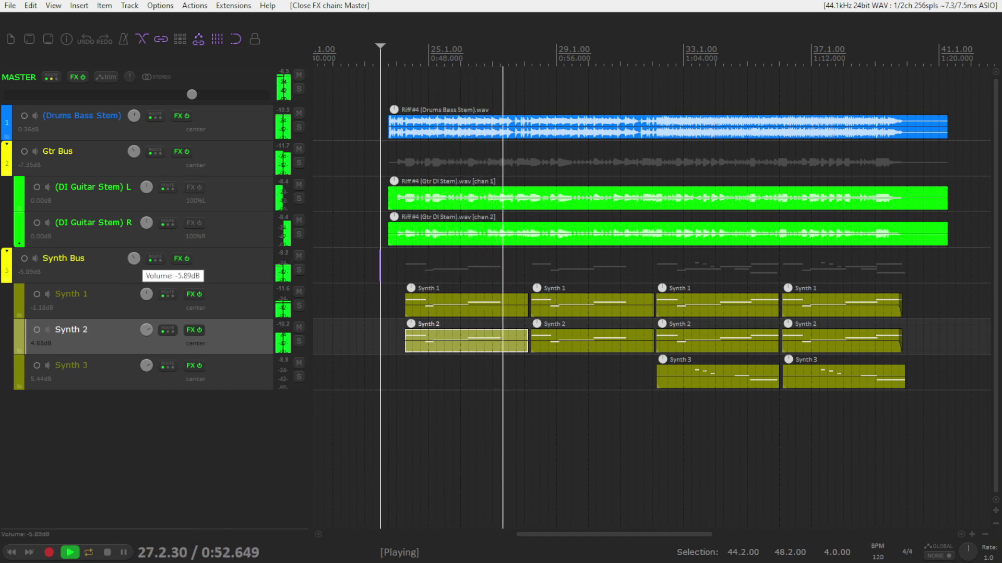
scroll(133, 259, up, 2)
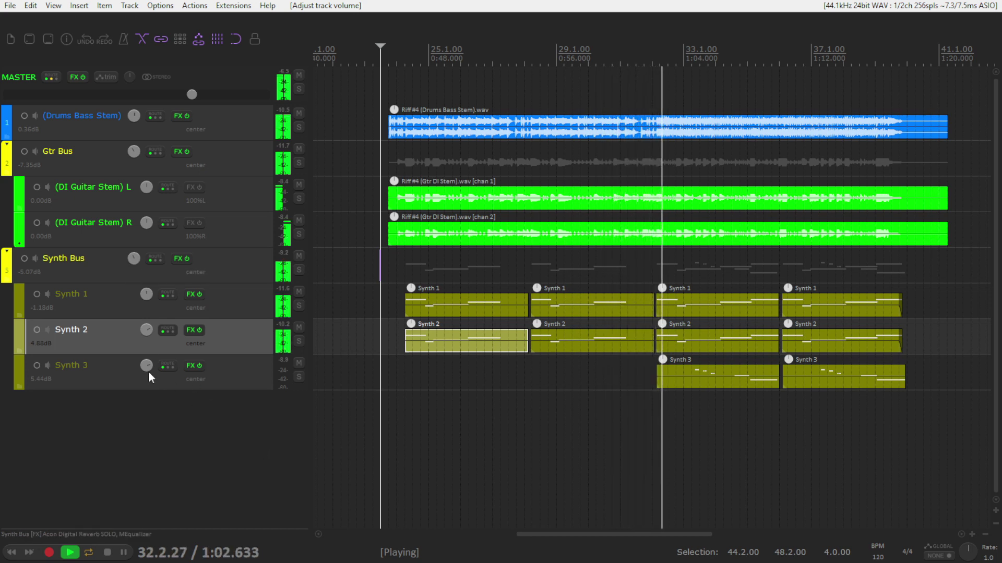
mouse_move(144, 368)
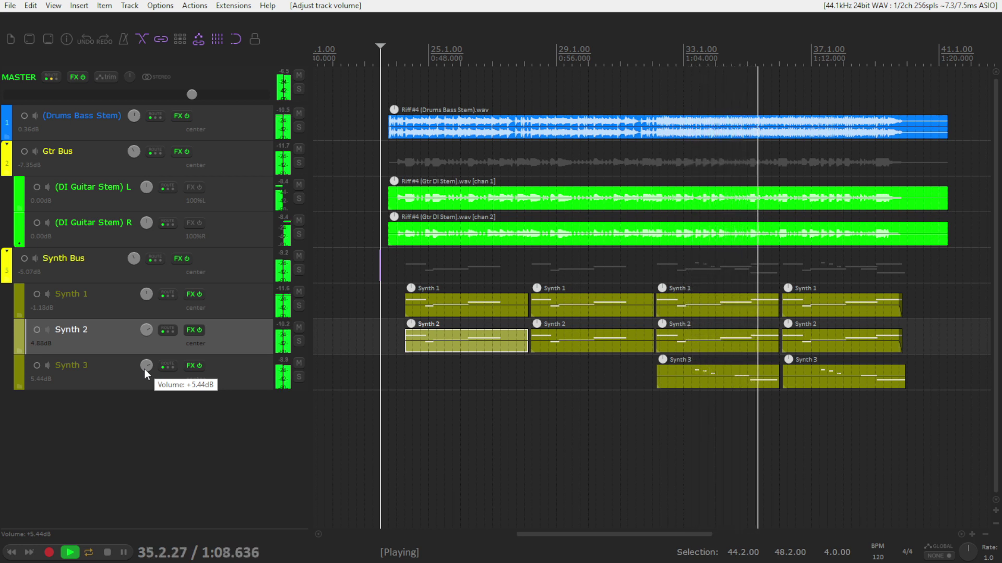
drag(144, 368, 144, 366)
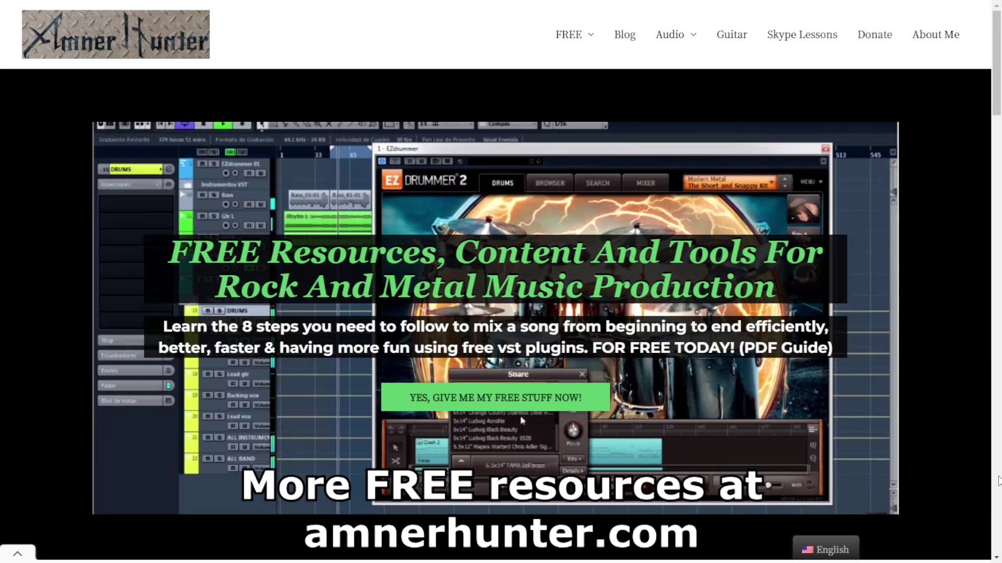
Step: Switch to the amnerhunter.com website and reveal its free guides and tools
mouse_move(576, 44)
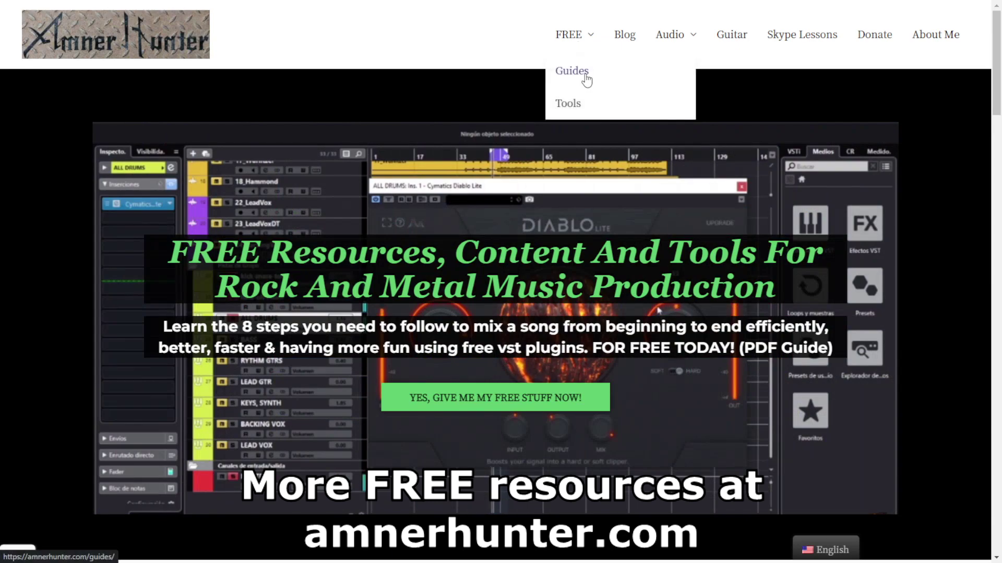